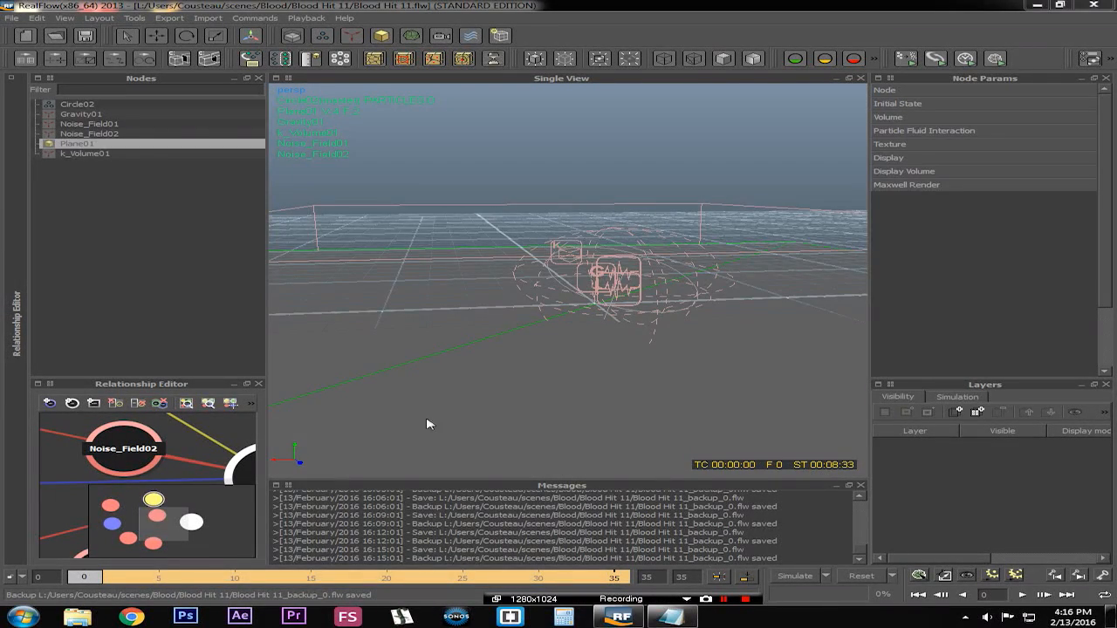
Select each node in the scene in turn to review the Circle02 emitter, gravity, noise fields, plane and k-volume
left_click(138, 249)
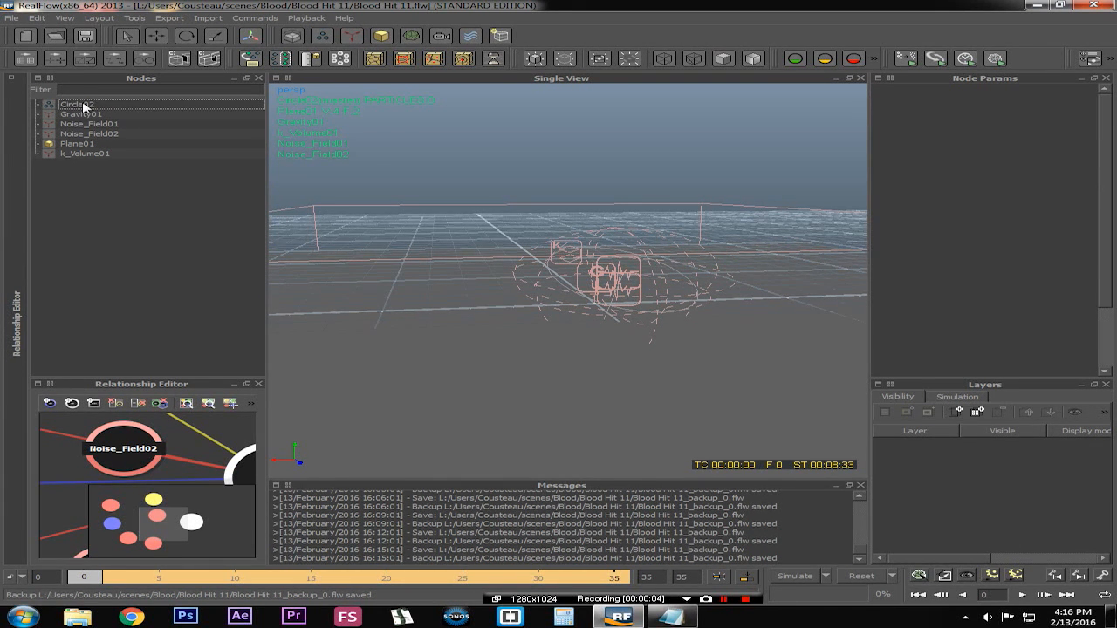
left_click(85, 106)
left_click(92, 114)
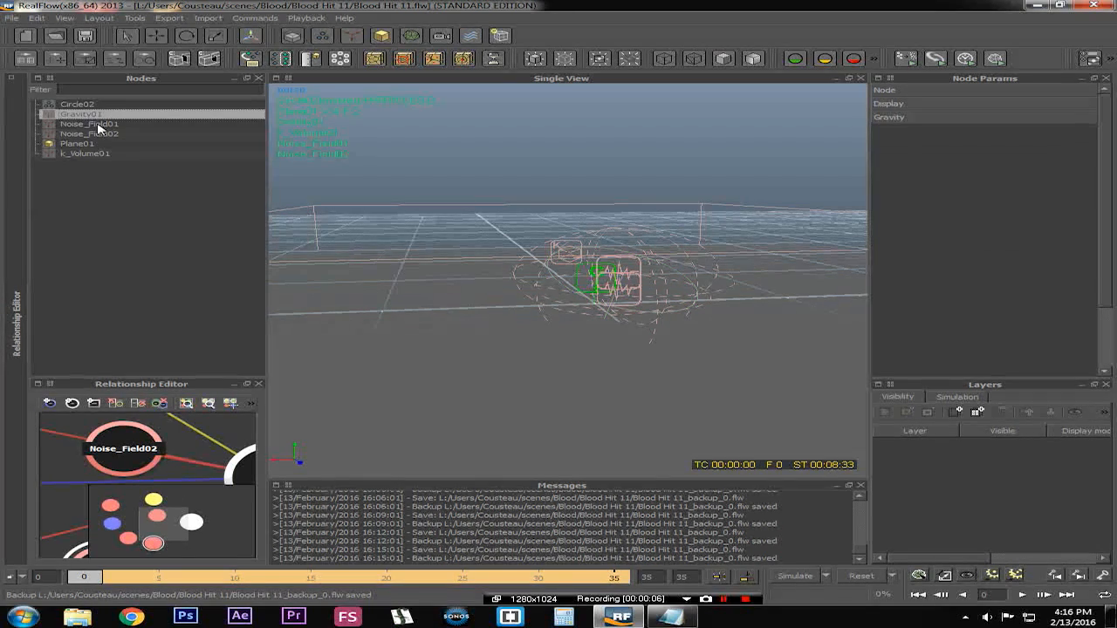
left_click(98, 125)
left_click(102, 136)
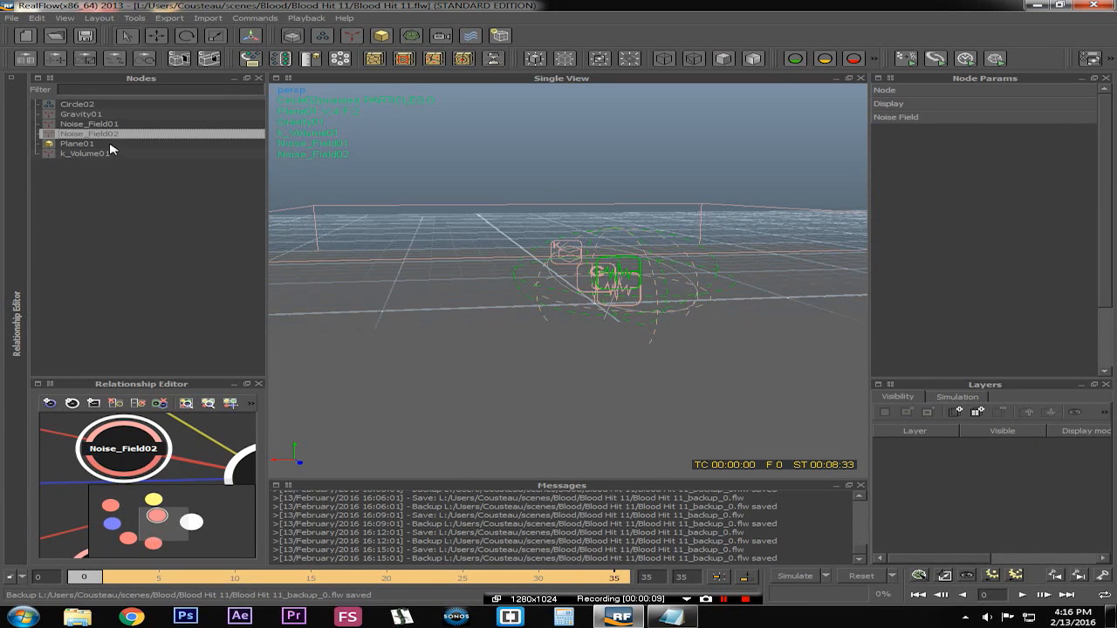
left_click(108, 144)
left_click(116, 155)
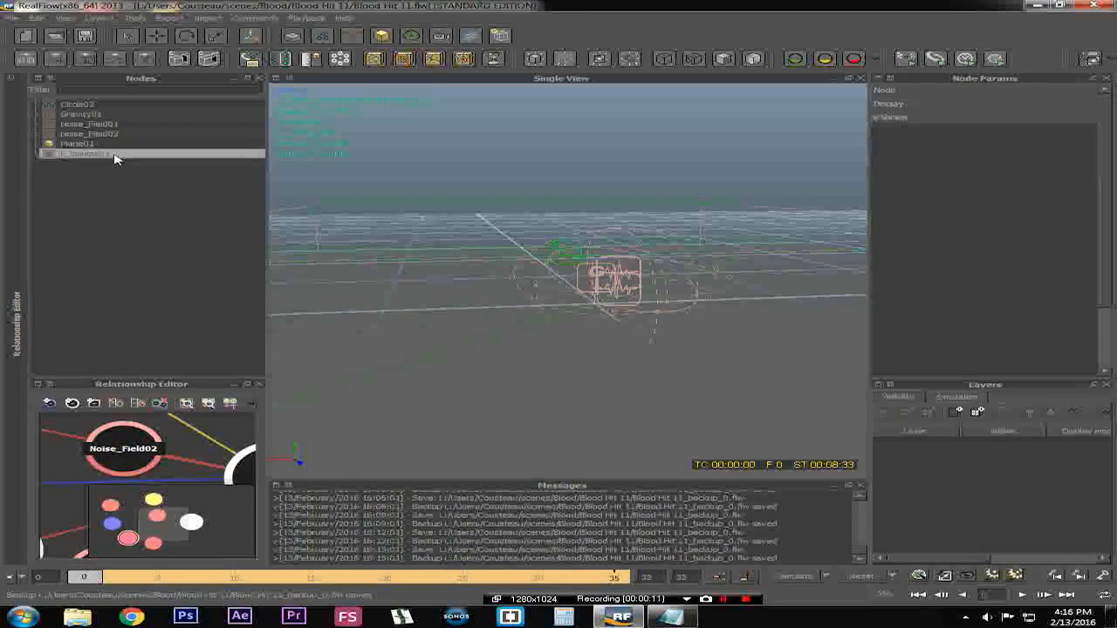
left_click(575, 166)
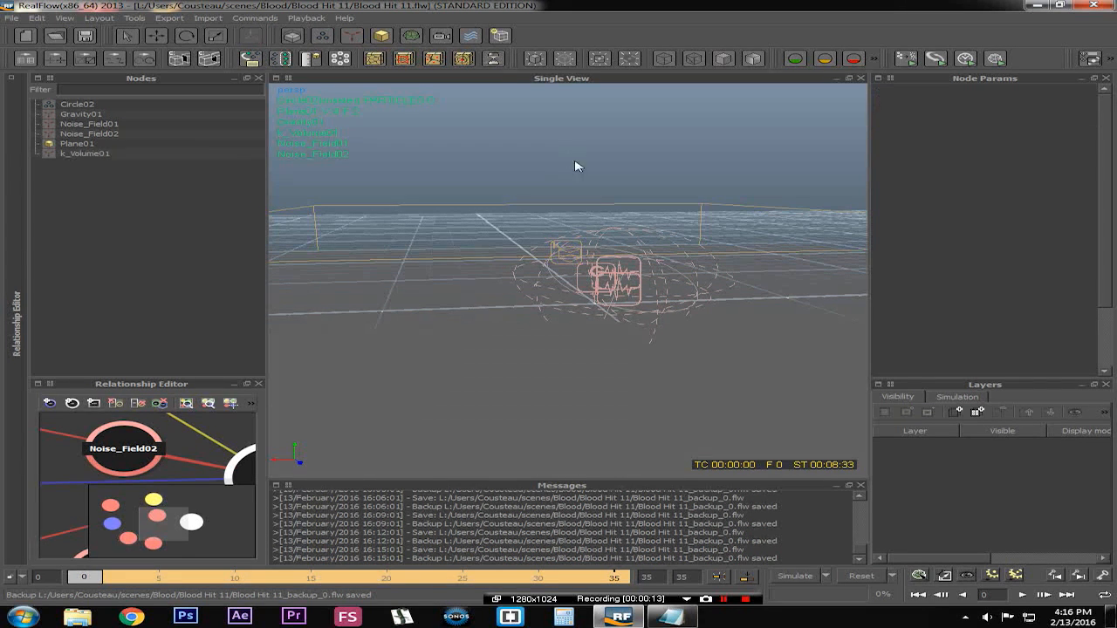
Select the Circle02 emitter and orbit the viewport to inspect its placement among the fields
left_click_drag(423, 289, 628, 375, "alt")
left_click(70, 108)
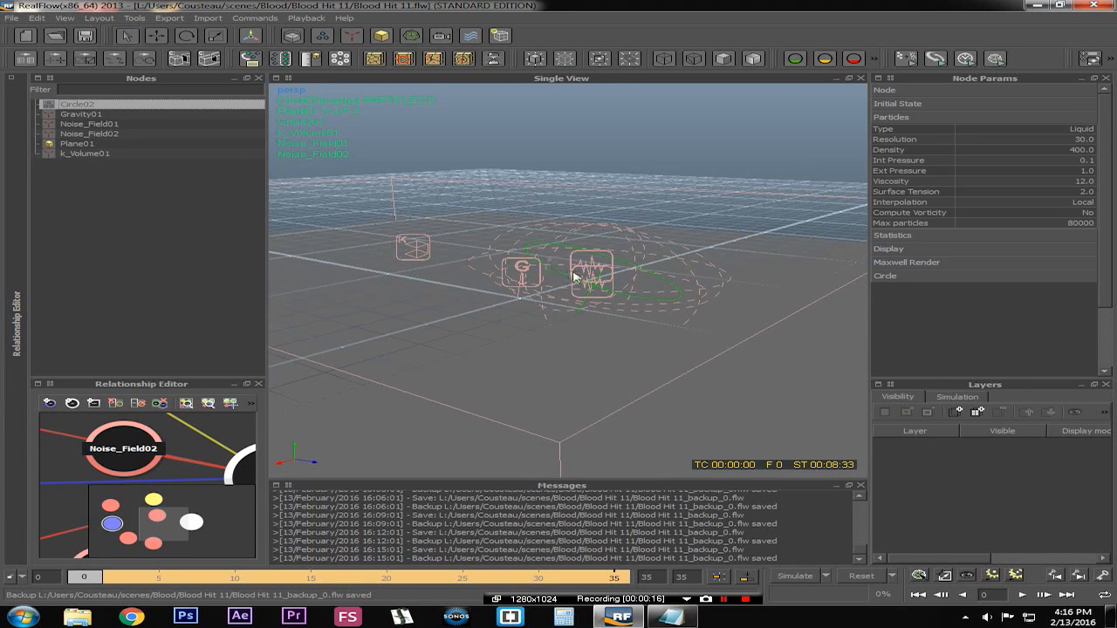
right_click_drag(576, 275, 671, 306, "alt")
left_click_drag(703, 281, 722, 250, "alt")
right_click_drag(571, 265, 606, 294, "alt")
left_click_drag(606, 294, 539, 334, "alt")
right_click_drag(538, 335, 585, 317, "alt")
left_click_drag(586, 317, 602, 301, "alt")
Select Gravity01 and then Noise_Field01, orbiting the view to inspect where each sits
left_click(133, 116)
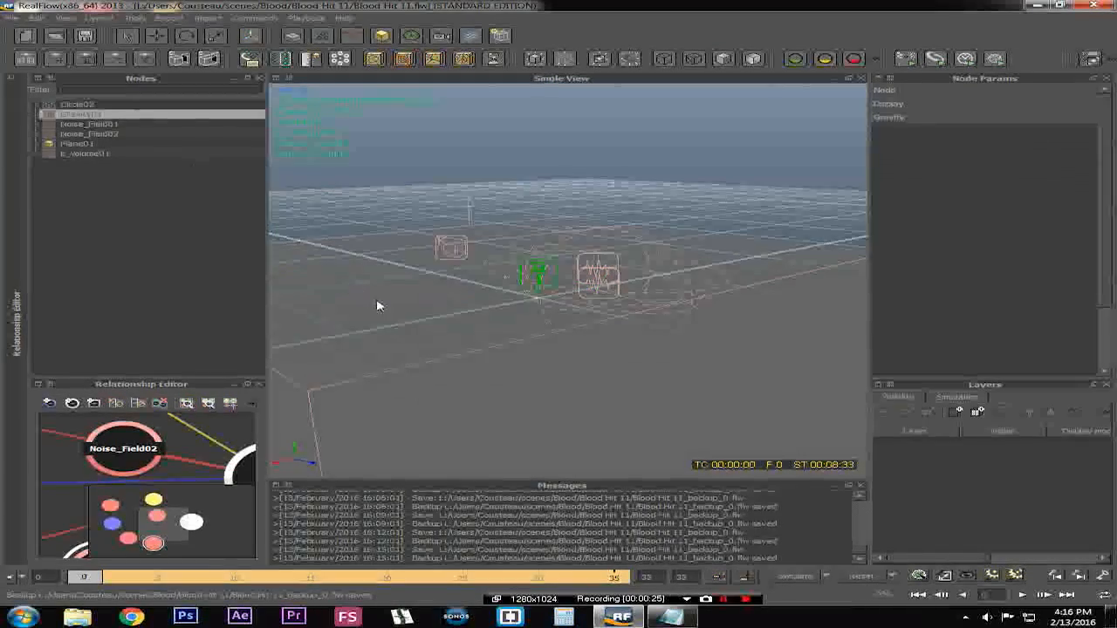
left_click_drag(378, 306, 544, 297, "alt")
right_click_drag(544, 297, 397, 288, "alt")
middle_click_drag(397, 288, 825, 245, "alt")
right_click_drag(524, 284, 599, 297, "alt")
left_click_drag(599, 297, 632, 314, "alt")
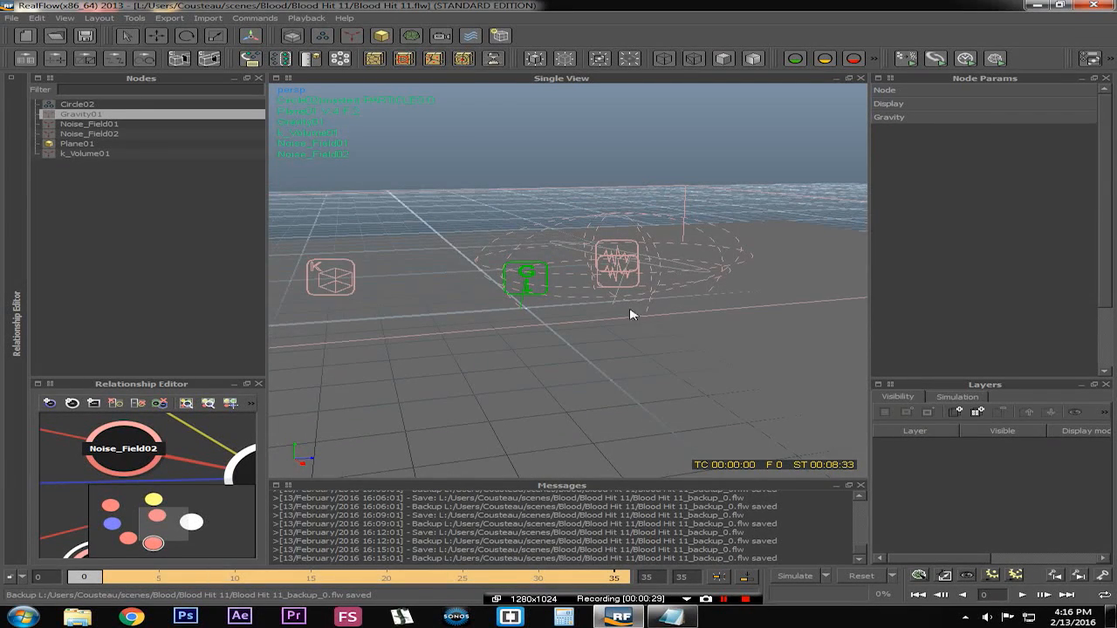
left_click(104, 124)
left_click_drag(622, 322, 410, 376, "alt")
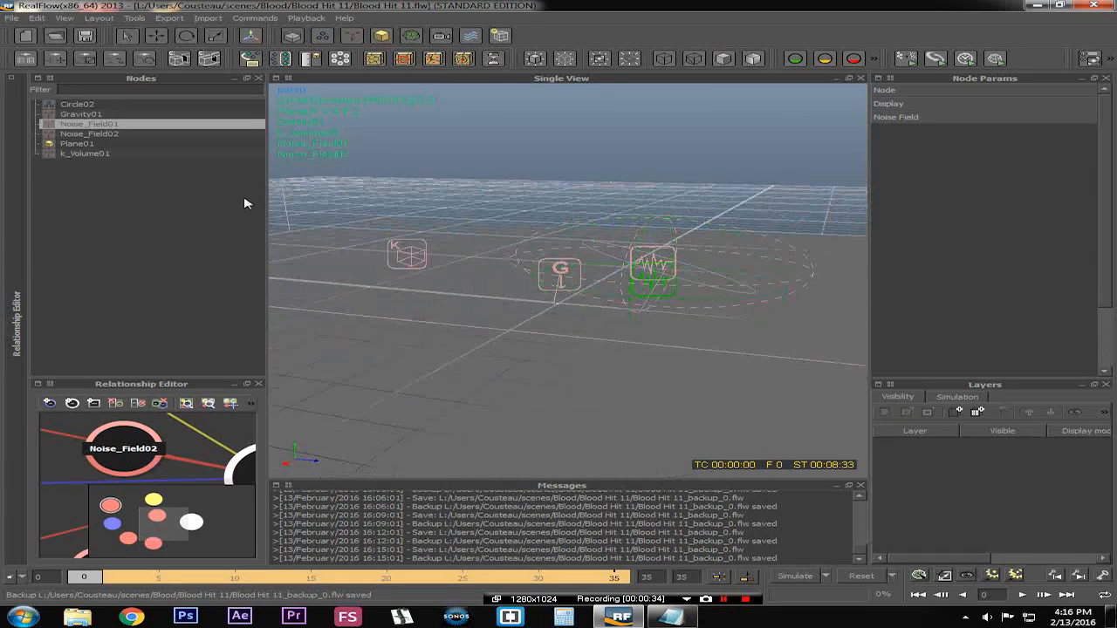
Select k_Volume01 and orbit around it to inspect its bounding volume
left_click(97, 154)
left_click_drag(456, 289, 594, 307, "alt")
left_click_drag(735, 251, 657, 254, "alt")
left_click_drag(515, 300, 586, 298, "alt")
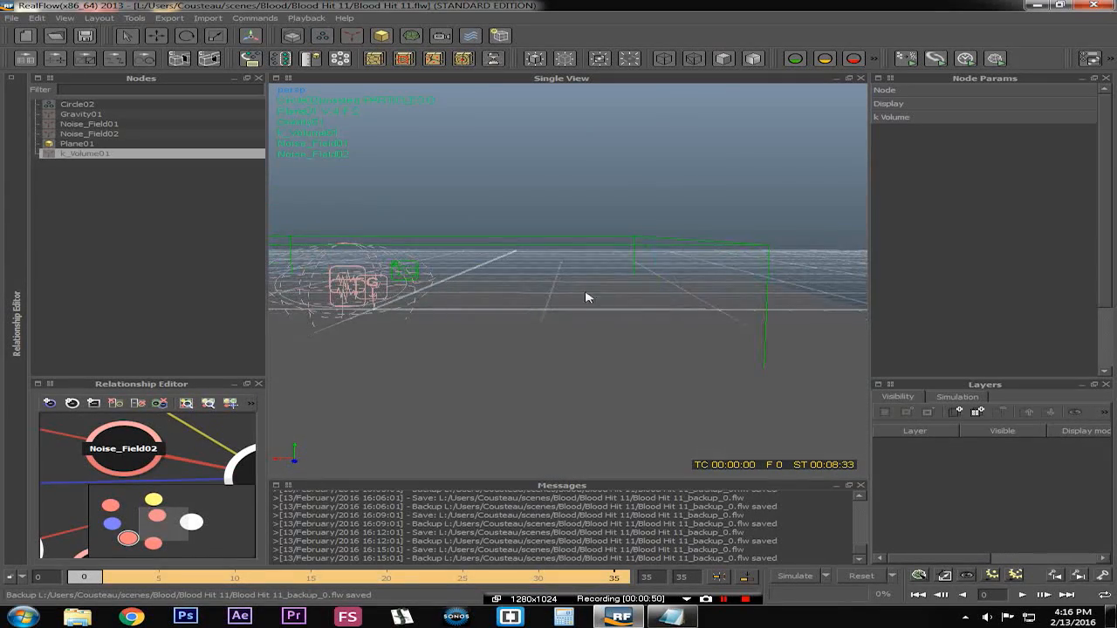
left_click_drag(627, 310, 482, 319, "alt")
Select Plane01 and Noise_Field02 and orbit the view to inspect their positions
left_click(87, 144)
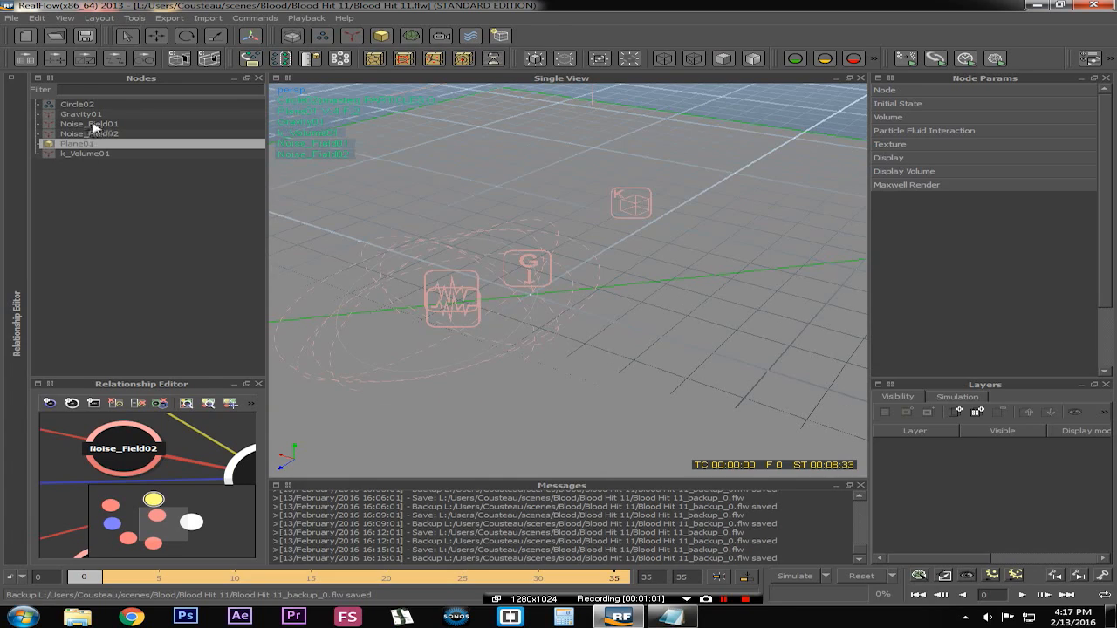
left_click(95, 133)
left_click_drag(411, 323, 387, 299, "alt")
right_click_drag(387, 299, 658, 307, "alt")
left_click(476, 288)
left_click_drag(481, 291, 545, 221, "alt")
left_click(582, 199)
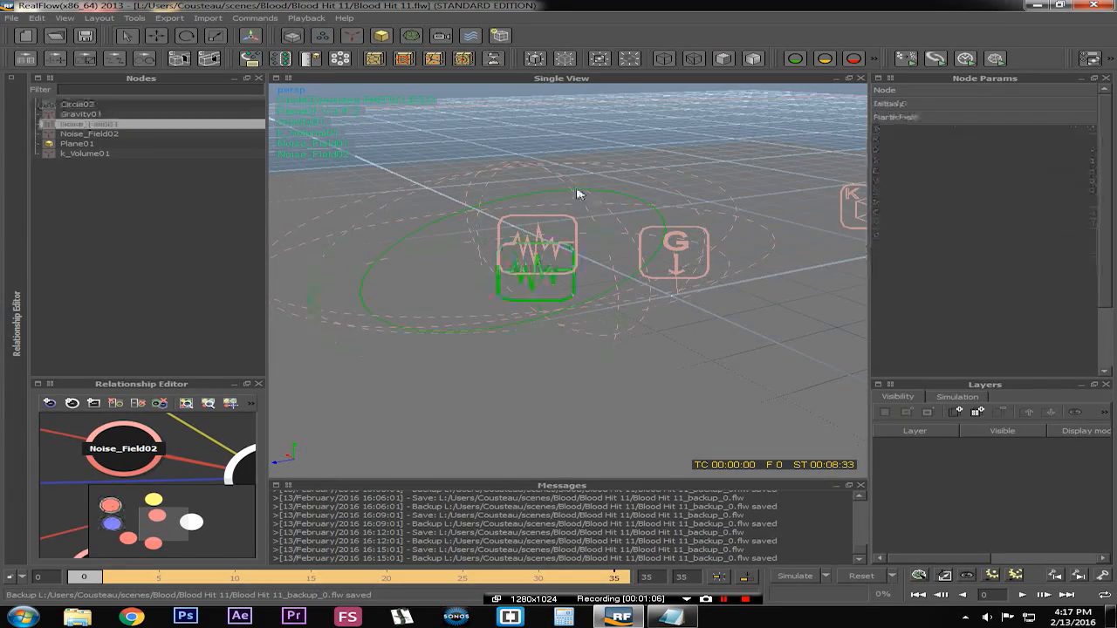
Inspect the noise field, gravity and k-volume icons up close, selecting each in the viewport
left_click(456, 168)
left_click_drag(668, 358, 604, 341, "alt")
left_click(717, 294)
left_click_drag(741, 307, 440, 296, "alt")
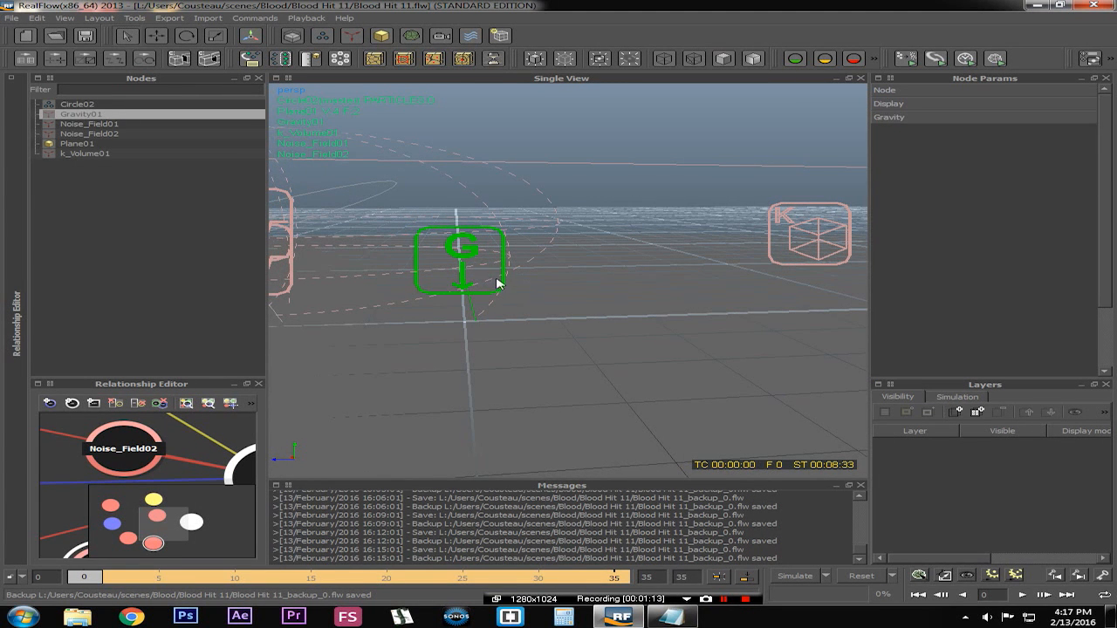
left_click(844, 242)
left_click_drag(850, 241, 485, 291, "alt")
scroll(486, 291, "up", 10)
middle_click_drag(434, 274, 772, 314, "alt")
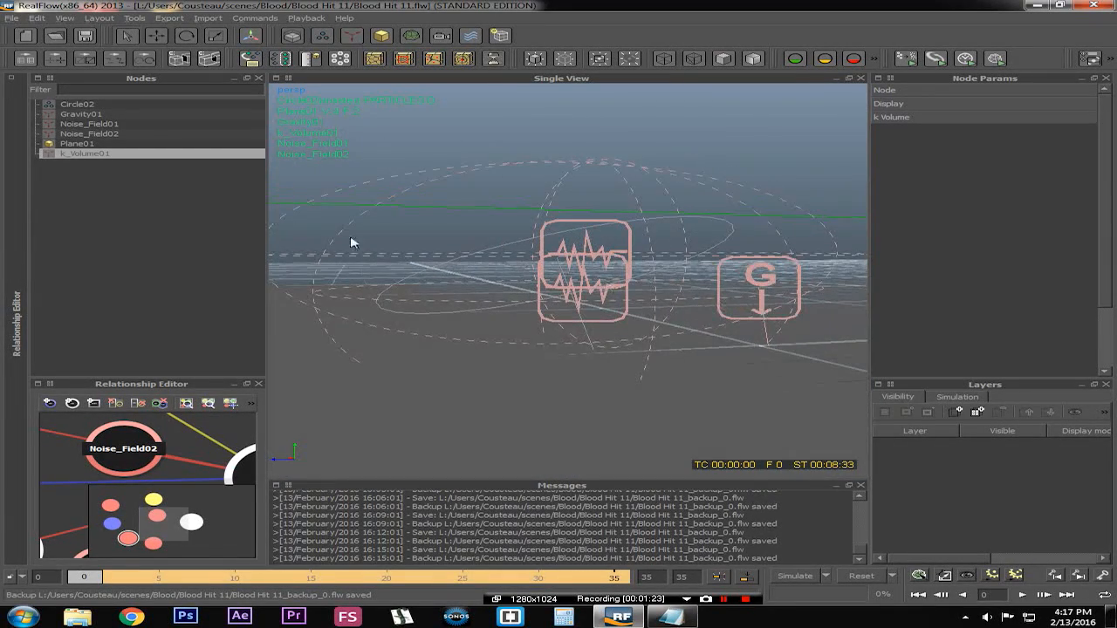
Open Noise_Field01's Noise Field parameters and examine its Strength and Space scale values
left_click(103, 134)
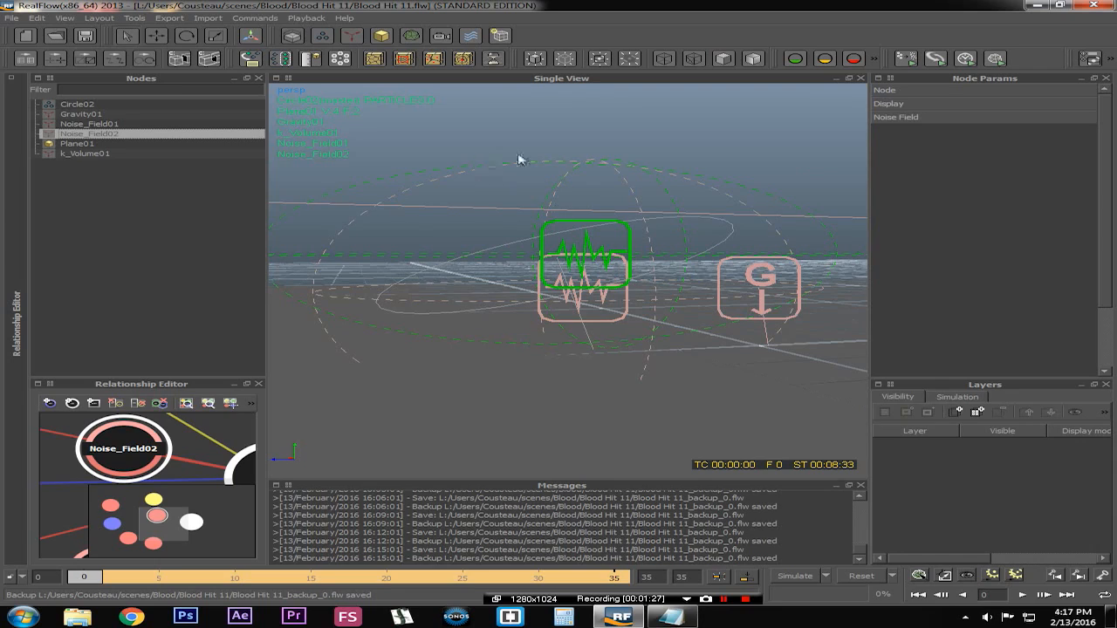
left_click(112, 123)
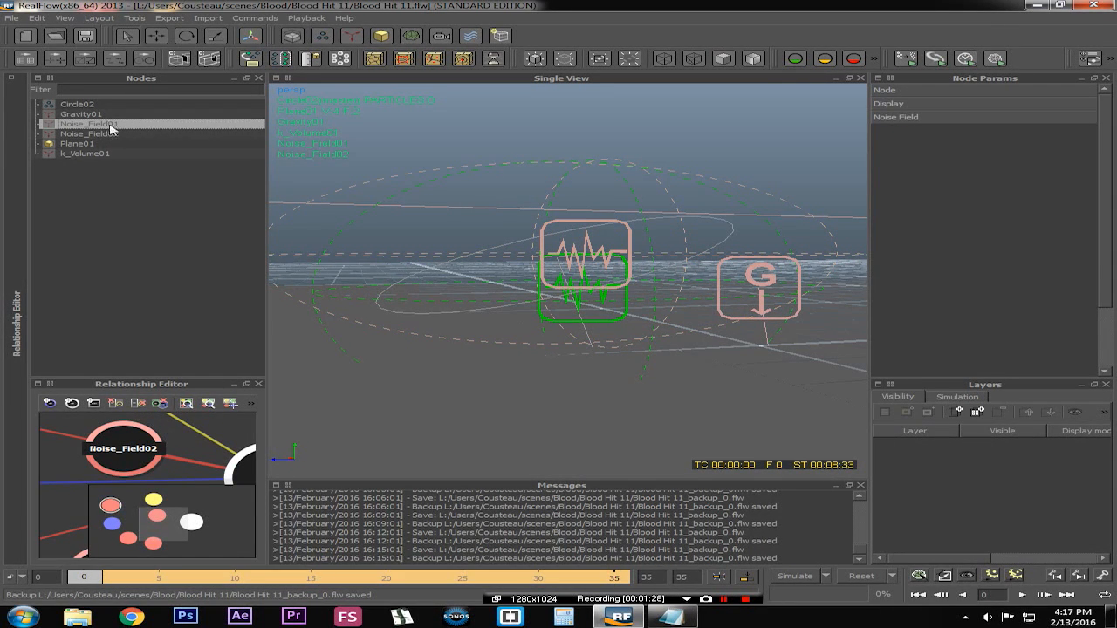
left_click(932, 121)
left_click(188, 133)
left_click(190, 123)
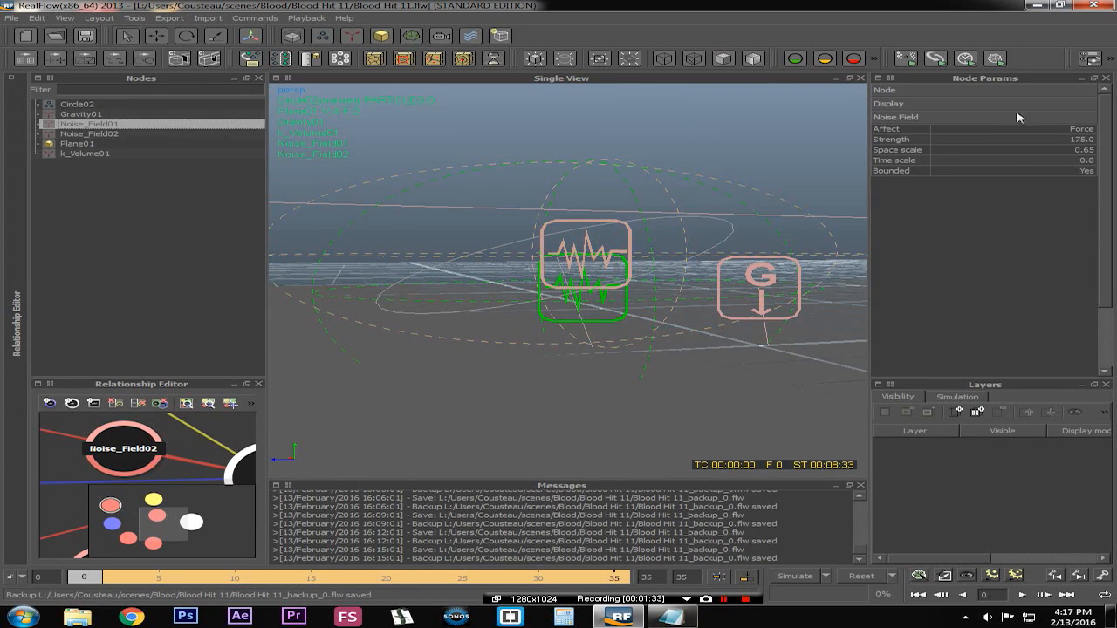
double_click(1081, 140)
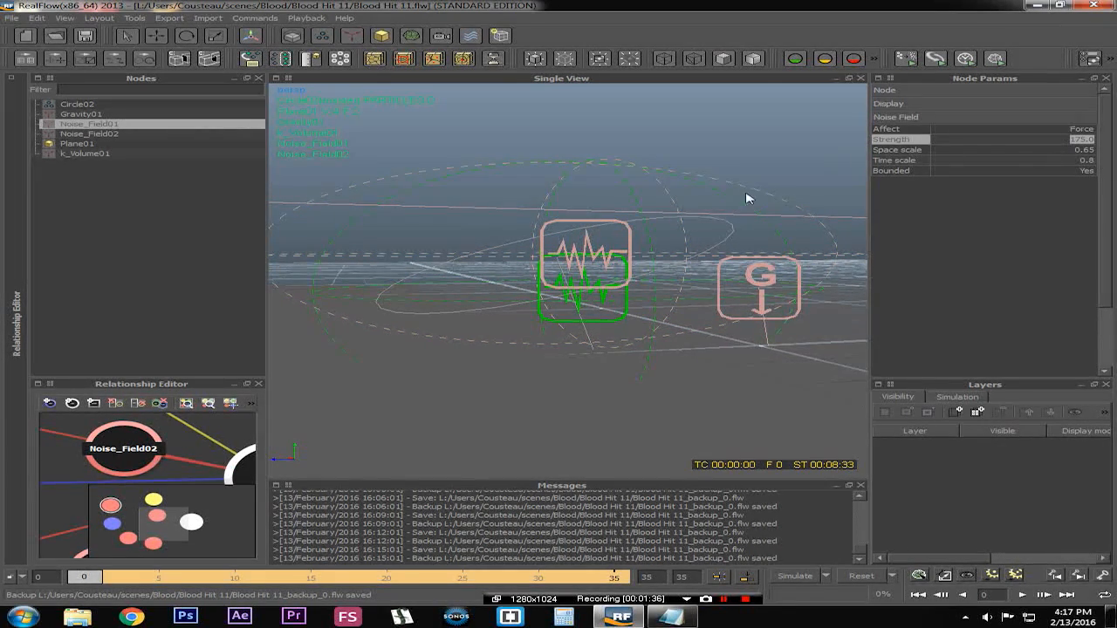
double_click(1061, 151)
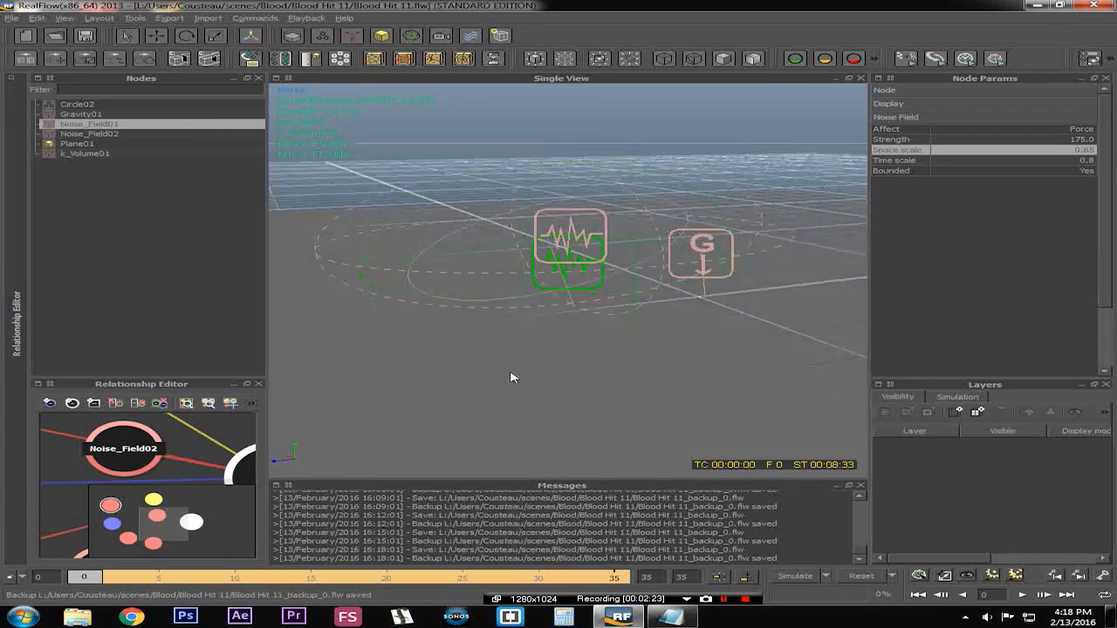
Orbit and zoom closely around the two overlapping noise fields to inspect their extents
left_click_drag(512, 375, 550, 385, "alt")
scroll(561, 383, "up", 4)
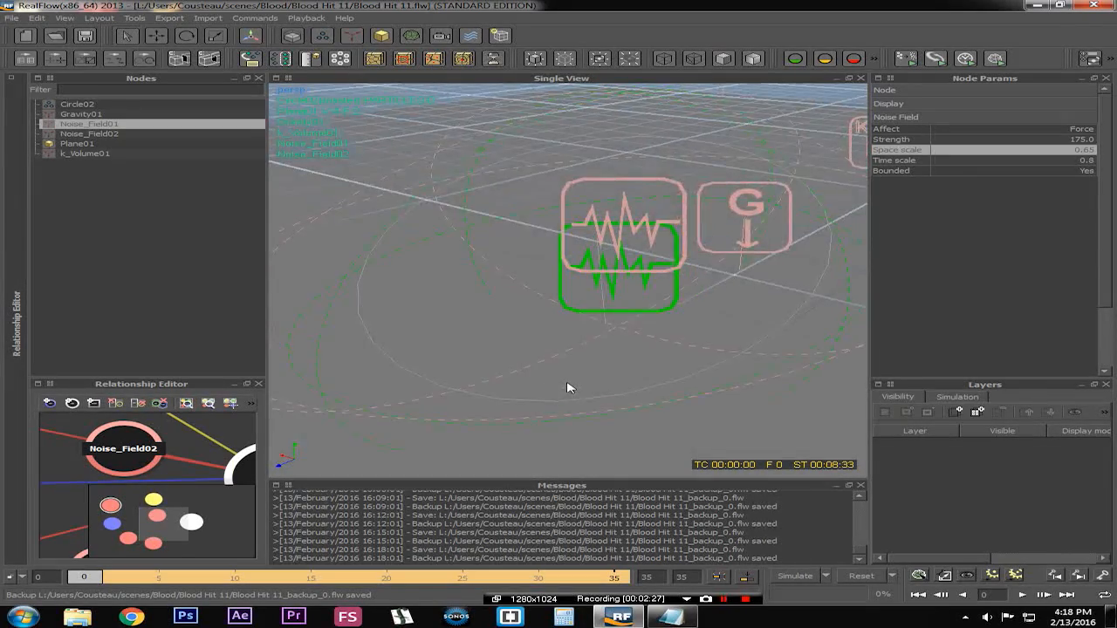
scroll(567, 382, "down", 2)
middle_click_drag(668, 340, 699, 386, "alt")
left_click_drag(657, 310, 613, 277, "alt")
left_click_drag(534, 294, 551, 303, "alt")
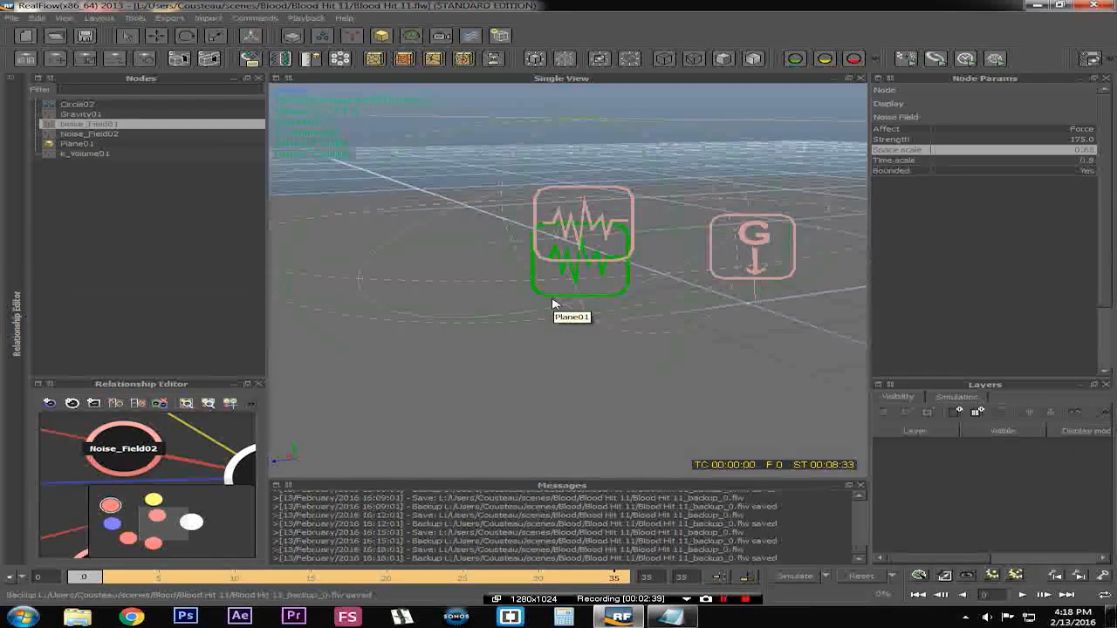
left_click_drag(606, 309, 563, 324, "alt")
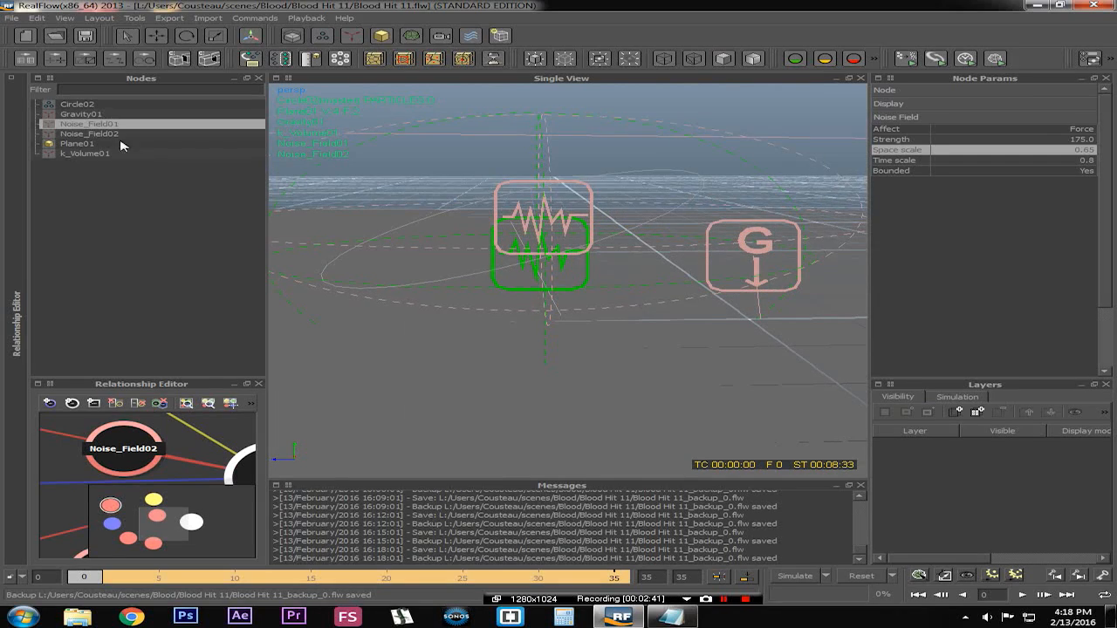
Compare Noise_Field02's Strength, Space scale and Time scale against Noise_Field01's settings
left_click(107, 135)
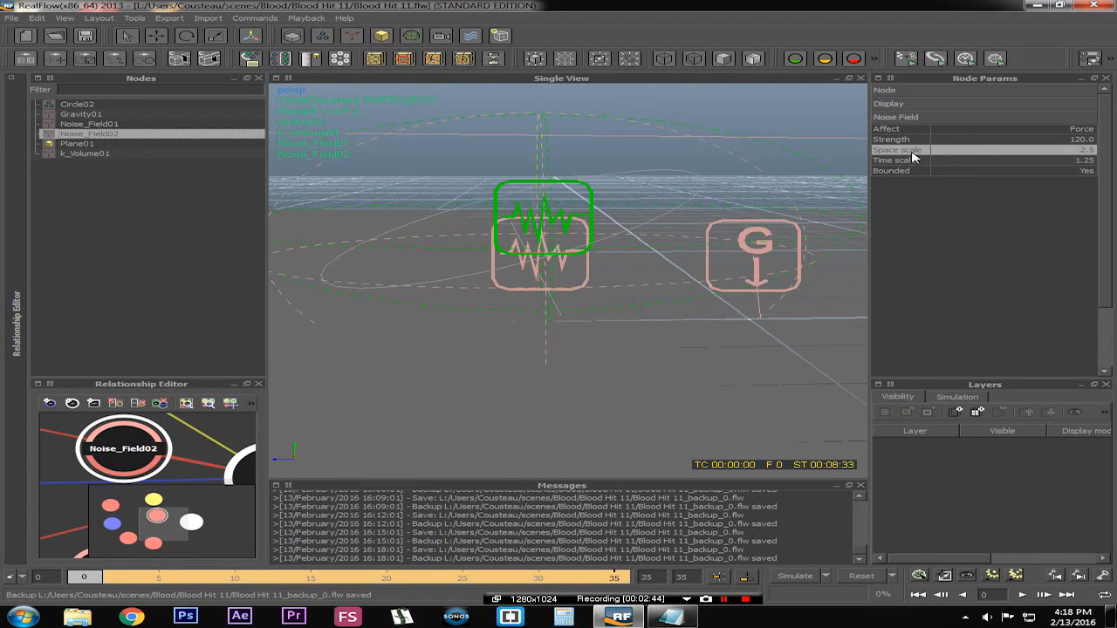
left_click_drag(497, 231, 549, 234, "alt")
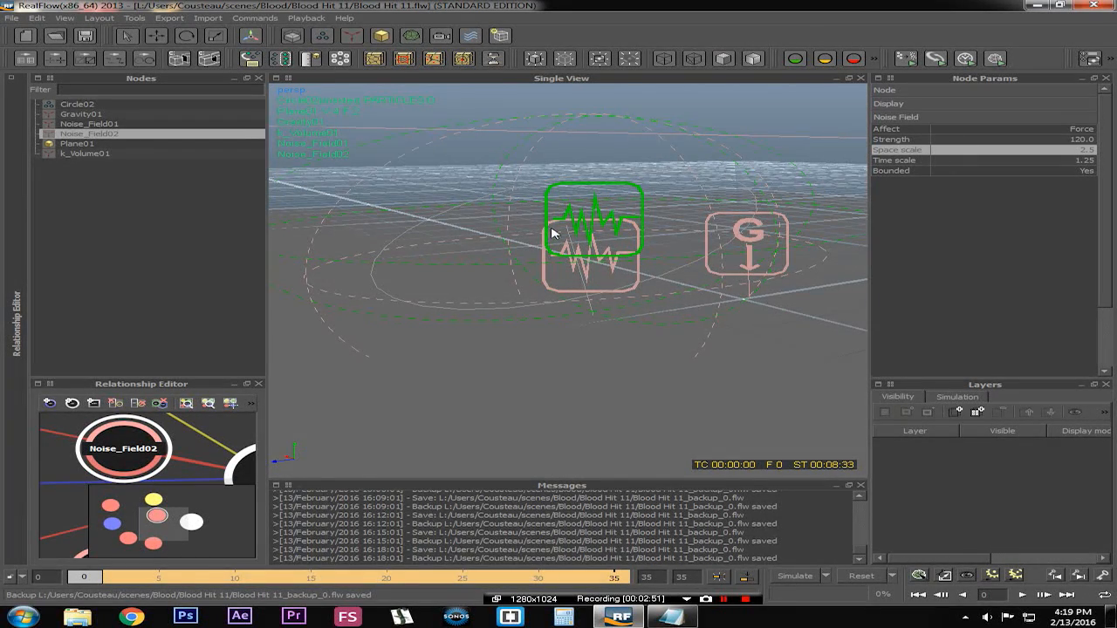
left_click(98, 124)
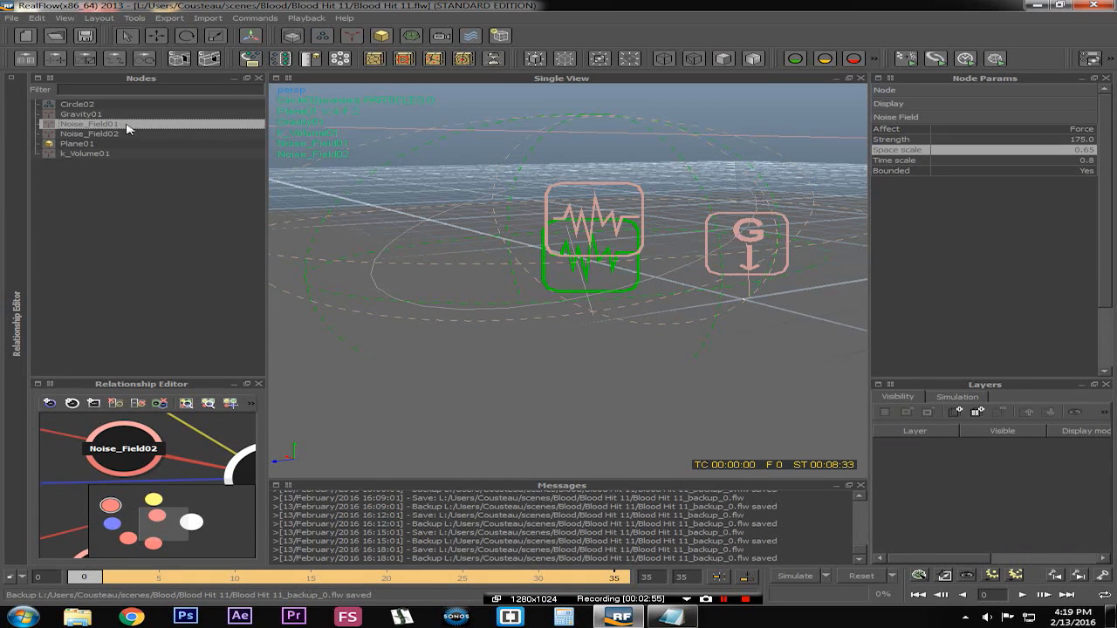
left_click(1052, 162)
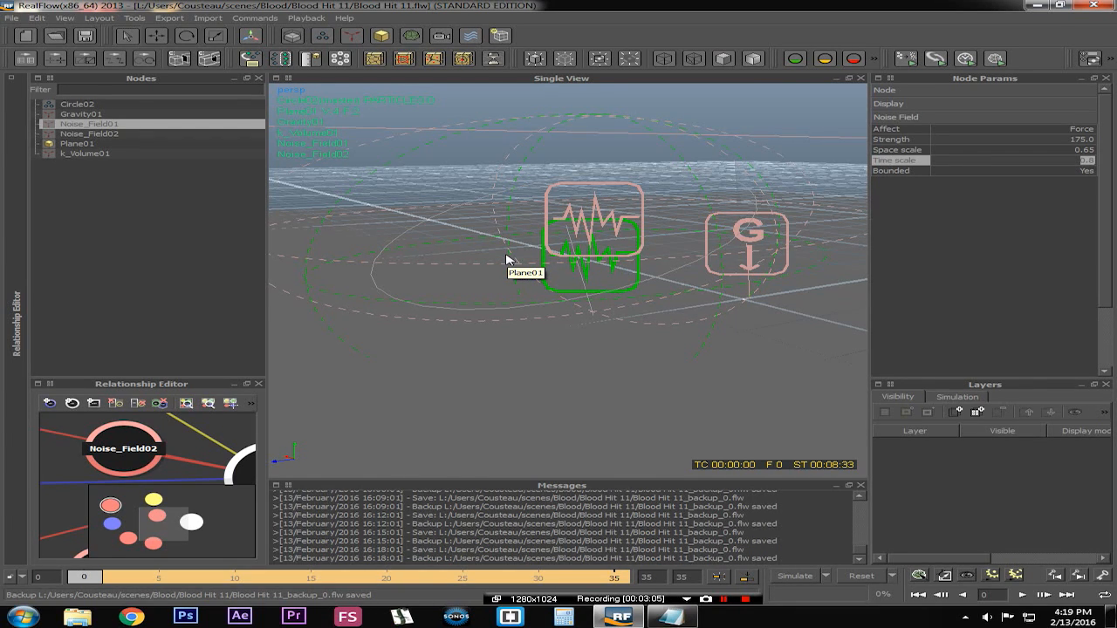
left_click(65, 134)
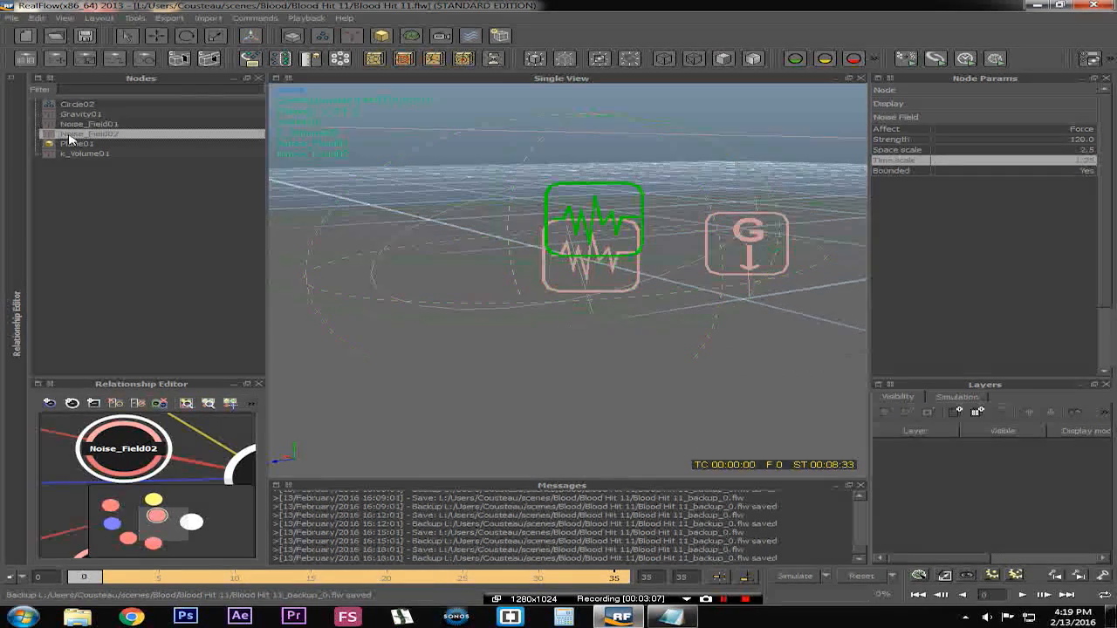
double_click(1062, 149)
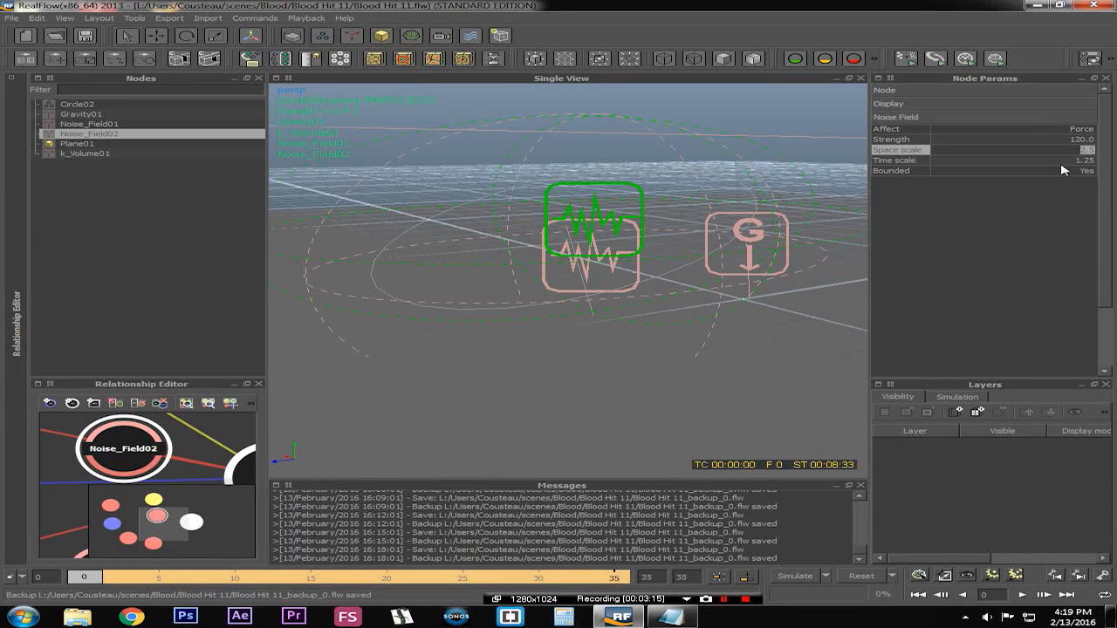
double_click(1056, 166)
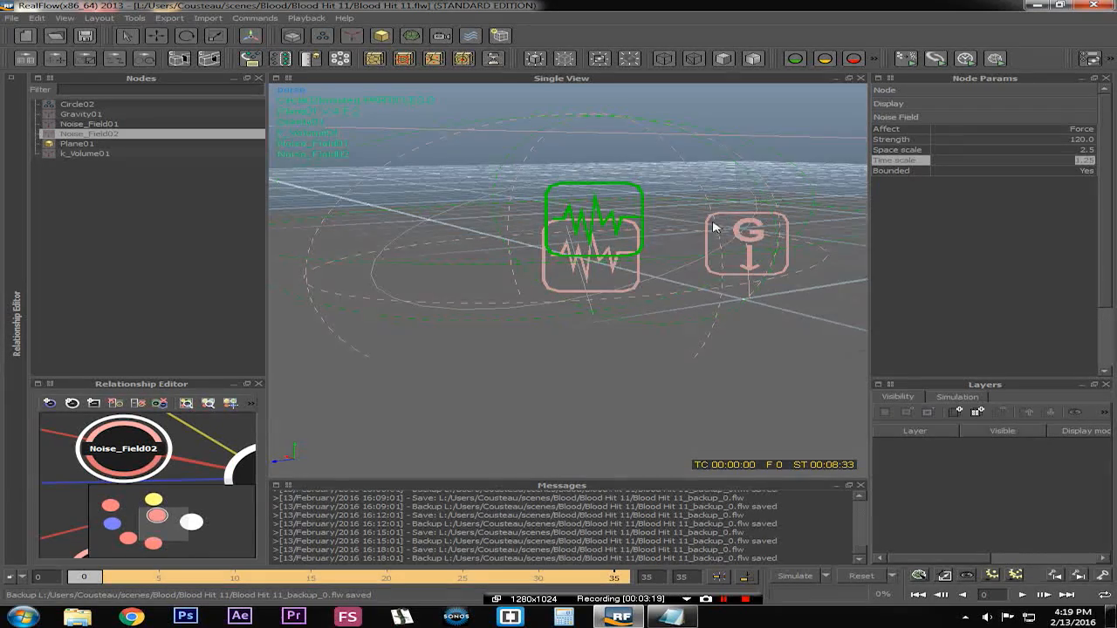
Orbit out around the scene and select Plane01 to inspect the ground plane
left_click_drag(728, 227, 739, 260, "alt")
left_click_drag(495, 248, 699, 409, "alt")
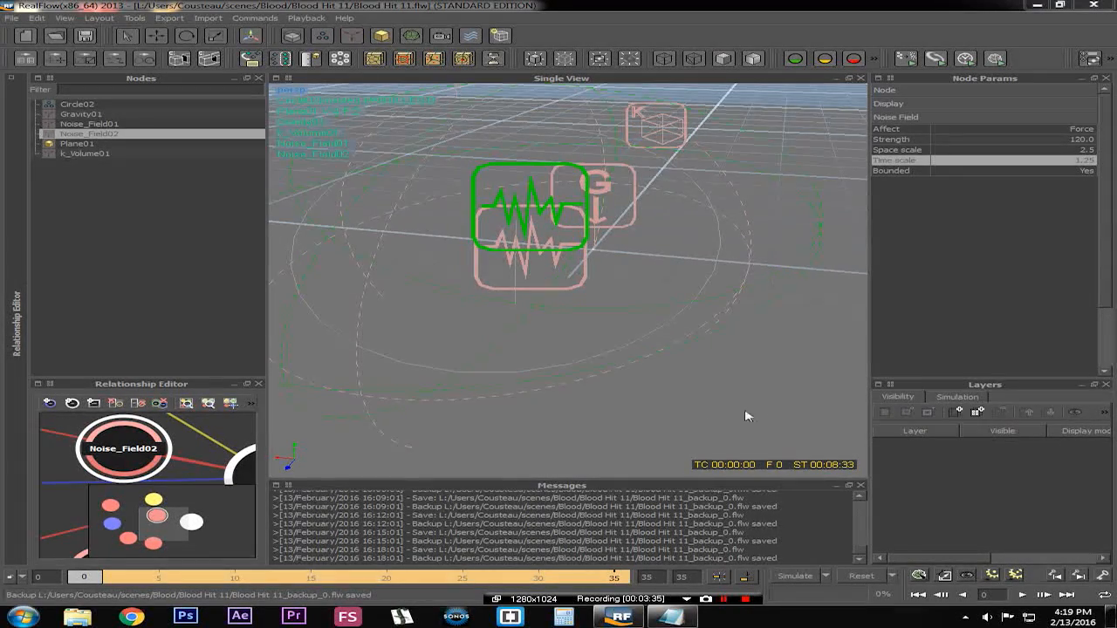
left_click_drag(733, 375, 618, 352, "alt")
scroll(618, 351, "down", 5)
left_click_drag(756, 319, 665, 302, "alt")
left_click(672, 305)
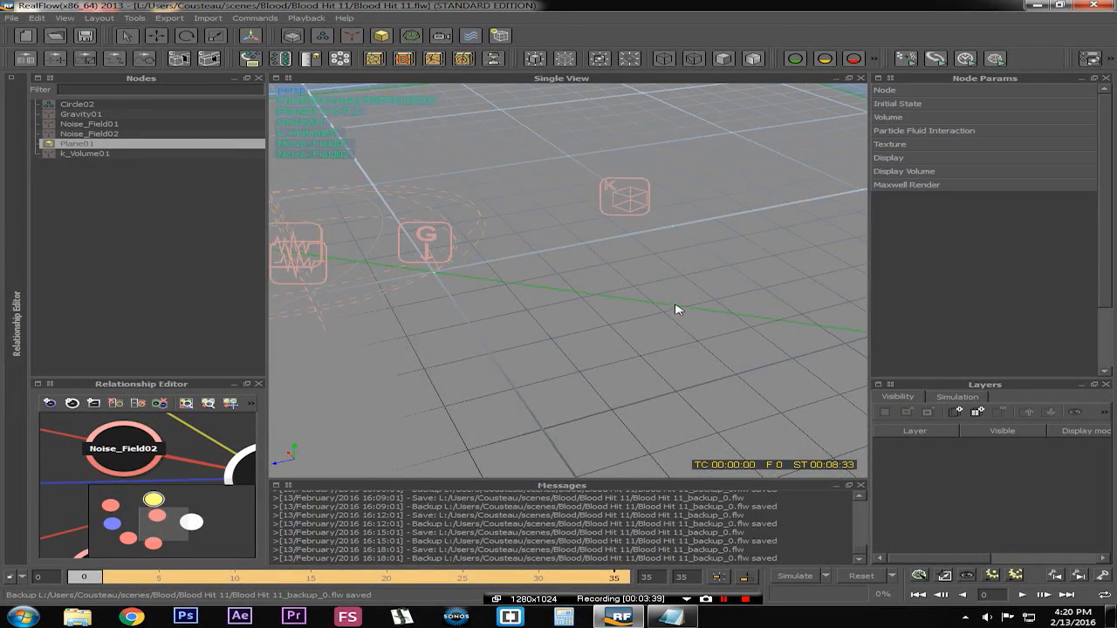
left_click_drag(636, 367, 638, 270, "alt")
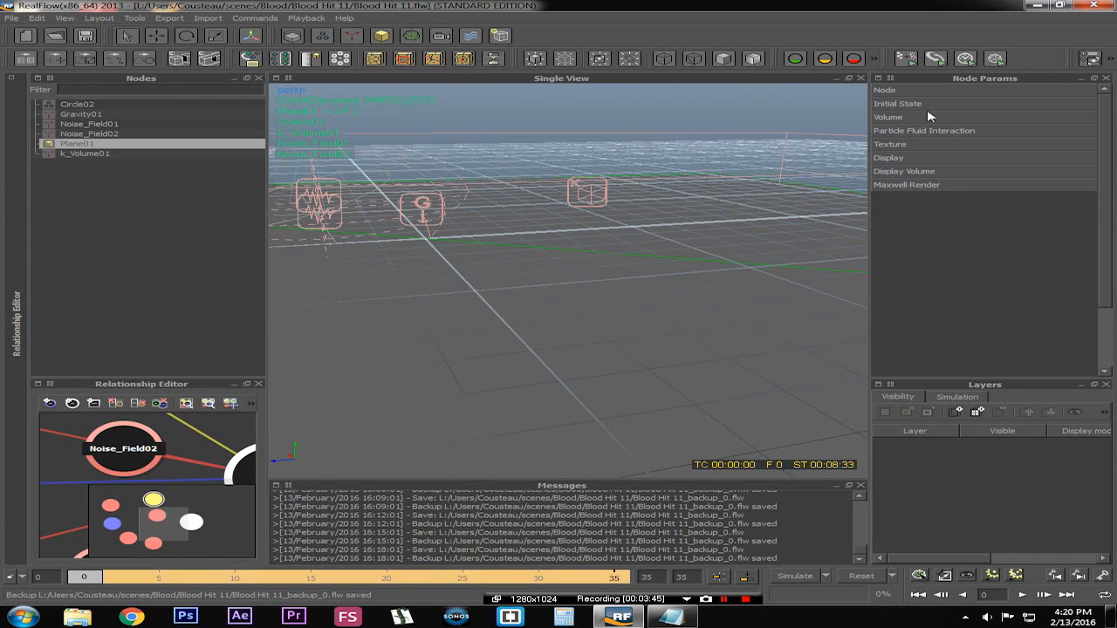
Open Plane01's Particle Fluid Interaction parameters and examine its Particle friction value
left_click(919, 131)
left_click_drag(532, 265, 610, 232, "alt")
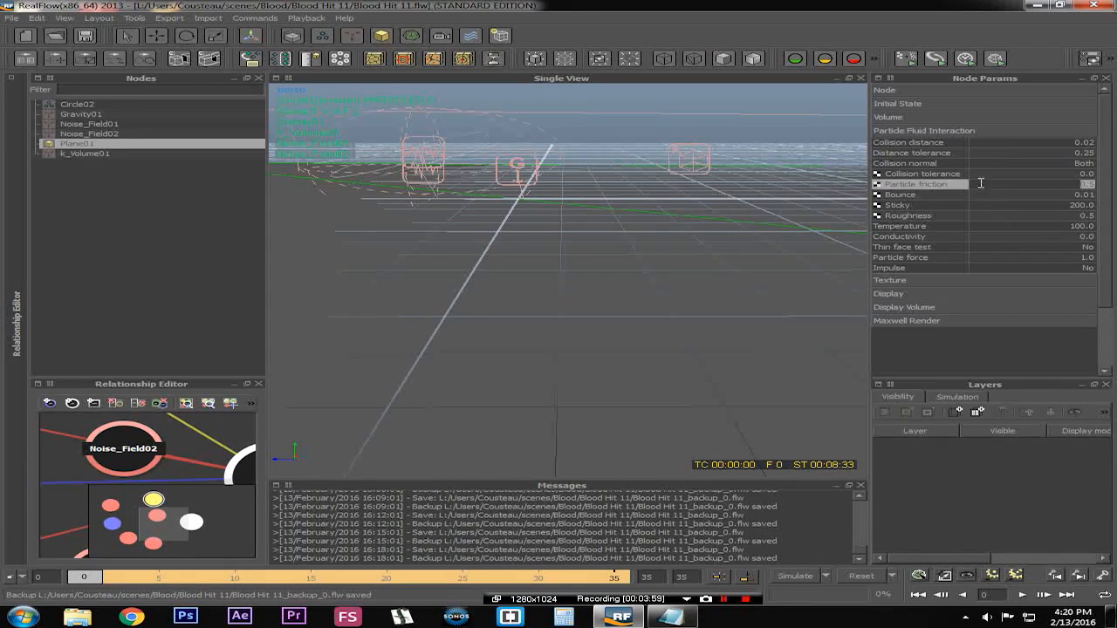
left_click(1035, 187)
left_click_drag(568, 229, 572, 236, "alt")
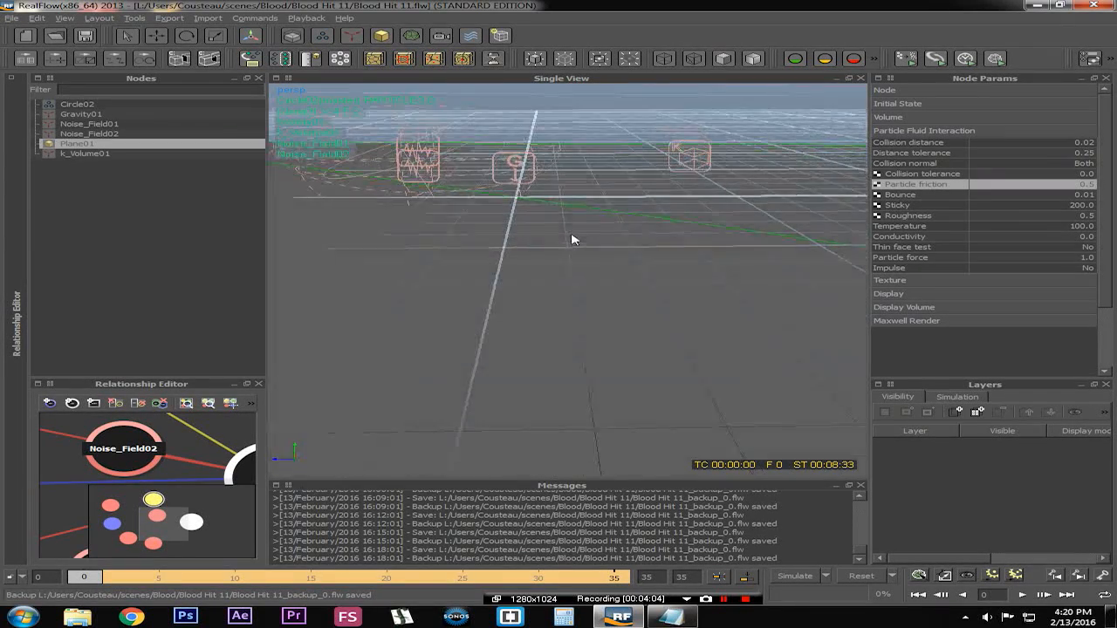
left_click(1079, 186)
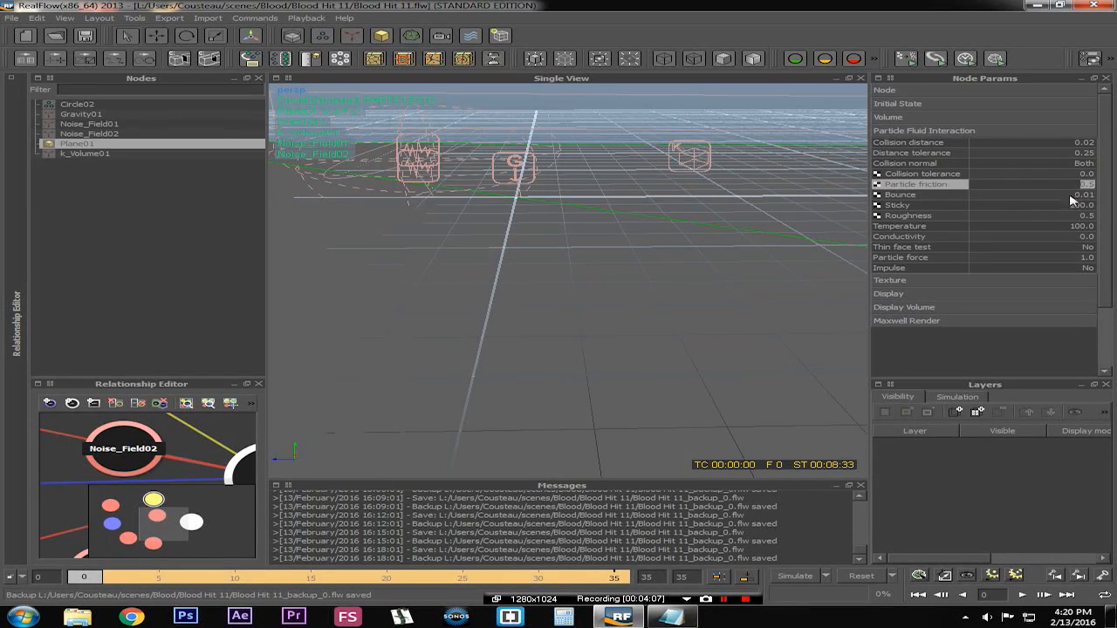
left_click_drag(553, 274, 583, 274, "alt")
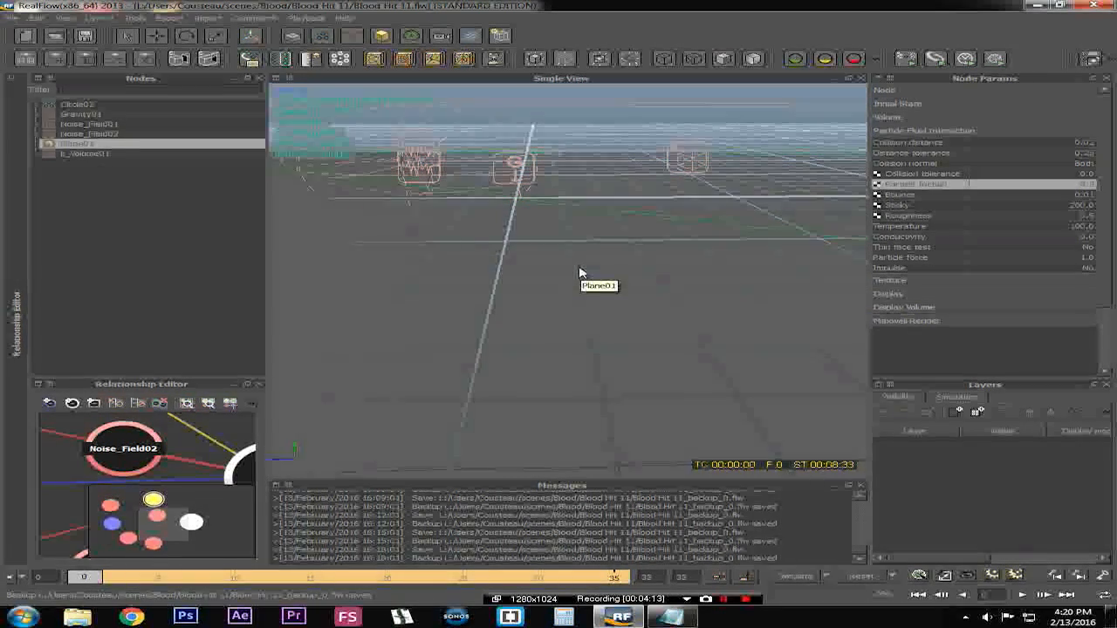
Examine Plane01's Bounce, Sticky and Roughness interaction values while orbiting around the ground plane
left_click(1036, 195)
left_click_drag(597, 250, 646, 245, "alt")
left_click_drag(653, 205, 568, 295, "alt")
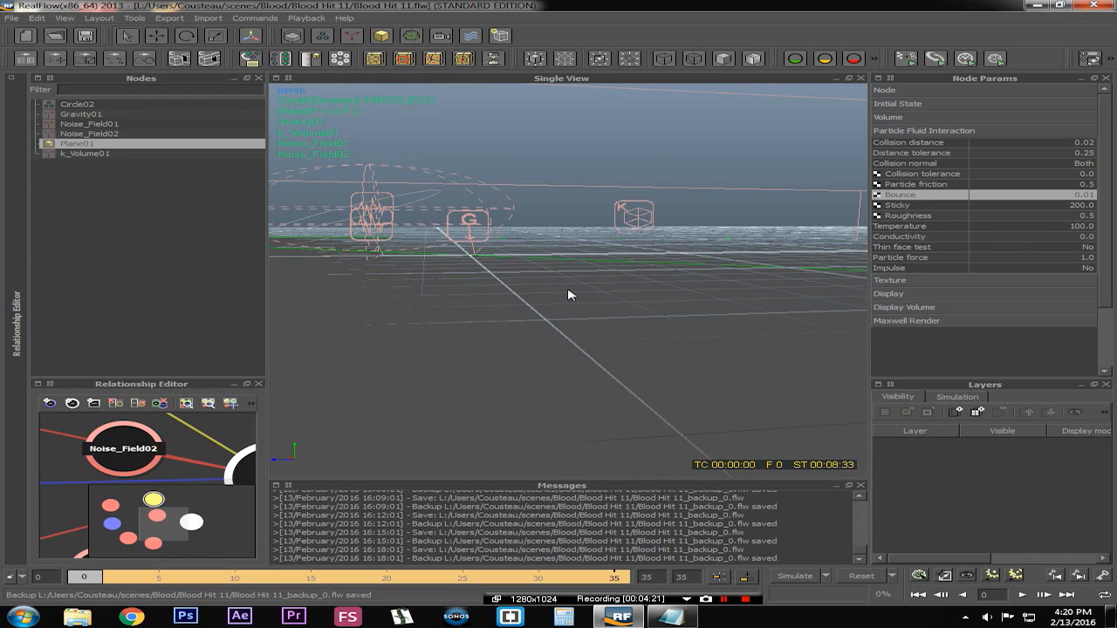
left_click_drag(731, 267, 663, 283, "alt")
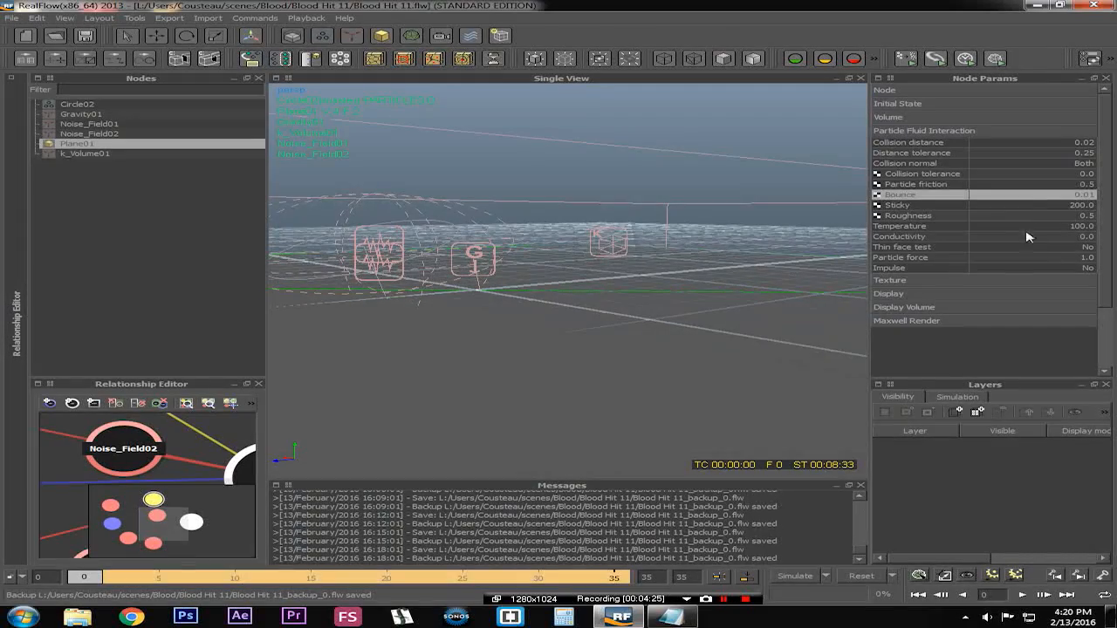
double_click(1032, 207)
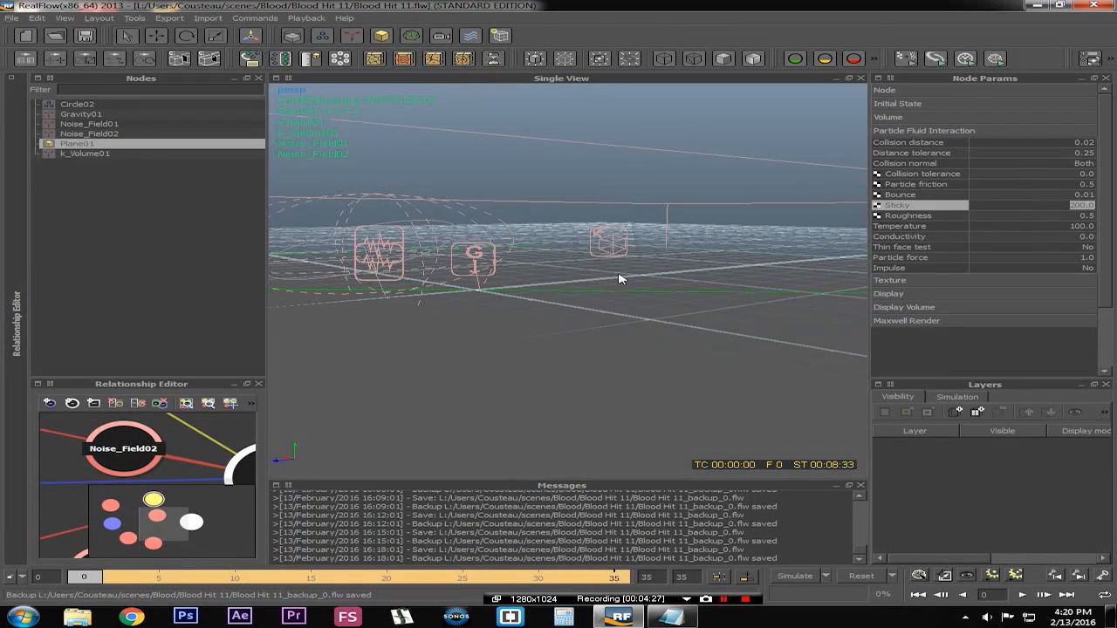
left_click_drag(598, 279, 568, 290, "alt")
double_click(1042, 216)
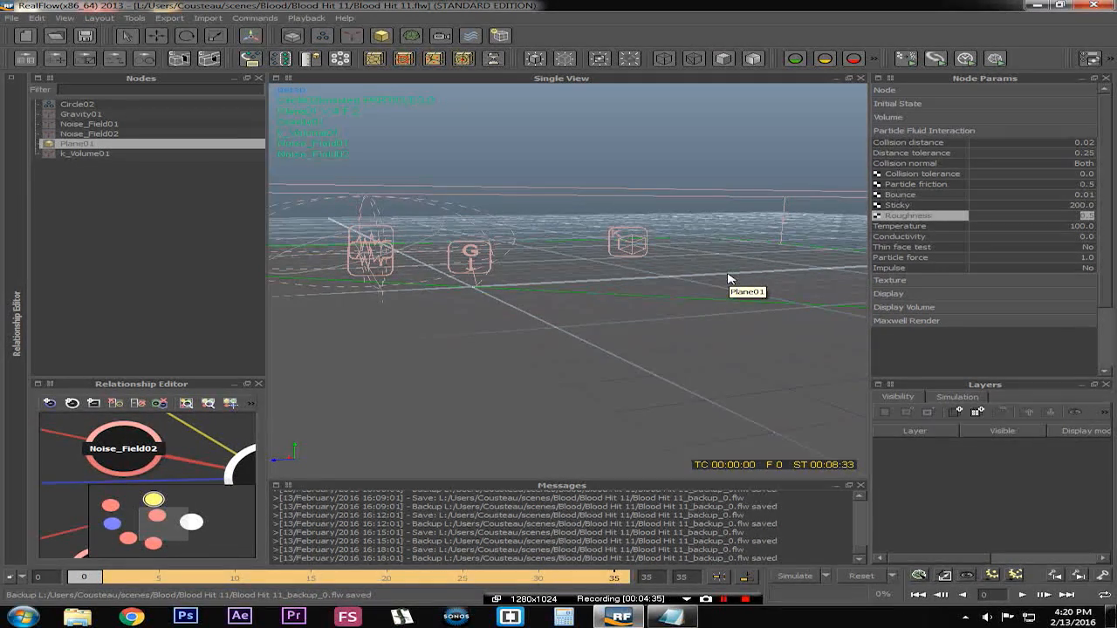
left_click_drag(583, 377, 713, 407, "alt")
left_click_drag(600, 362, 474, 319, "alt")
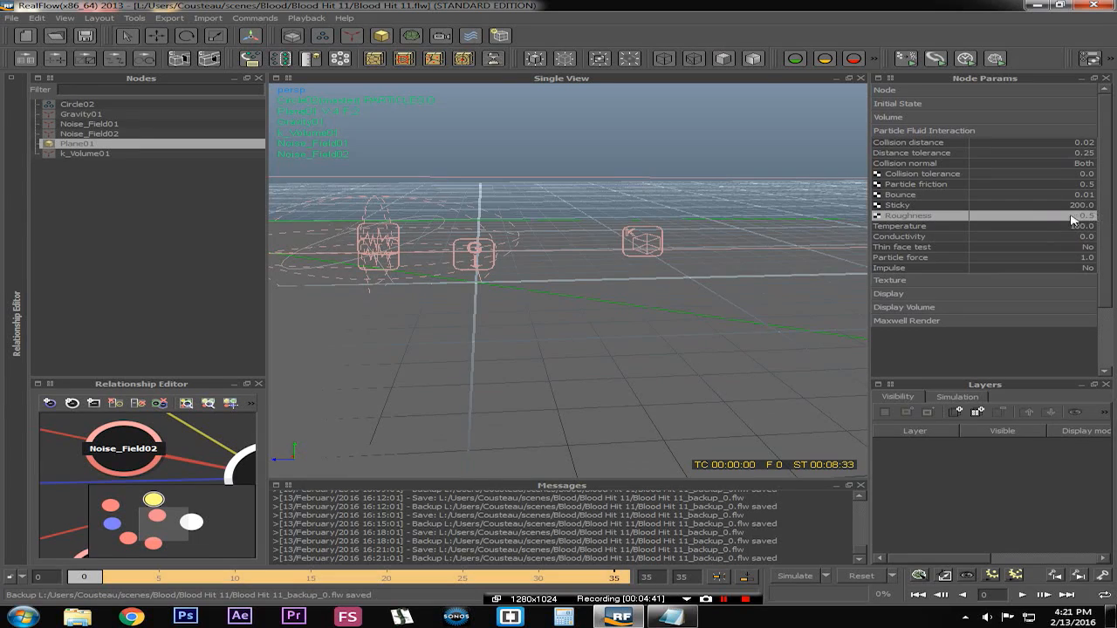
Select the Circle02 emitter and examine its Resolution, Density, Int Pressure and Viscosity particle settings
left_click(111, 105)
left_click_drag(445, 302, 569, 301, "alt")
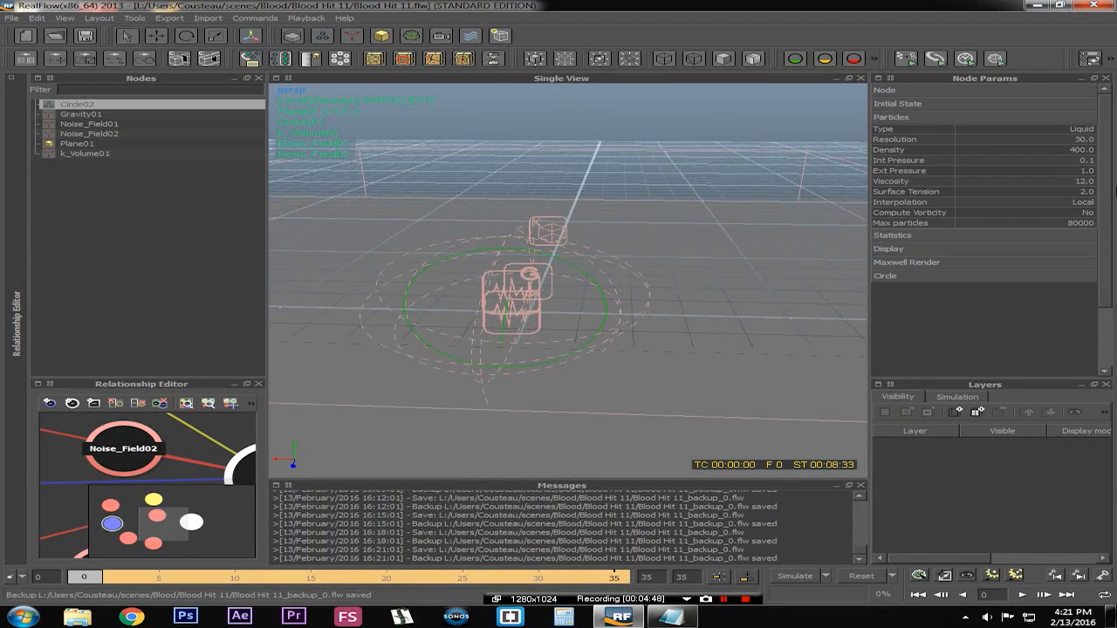
left_click(1054, 130)
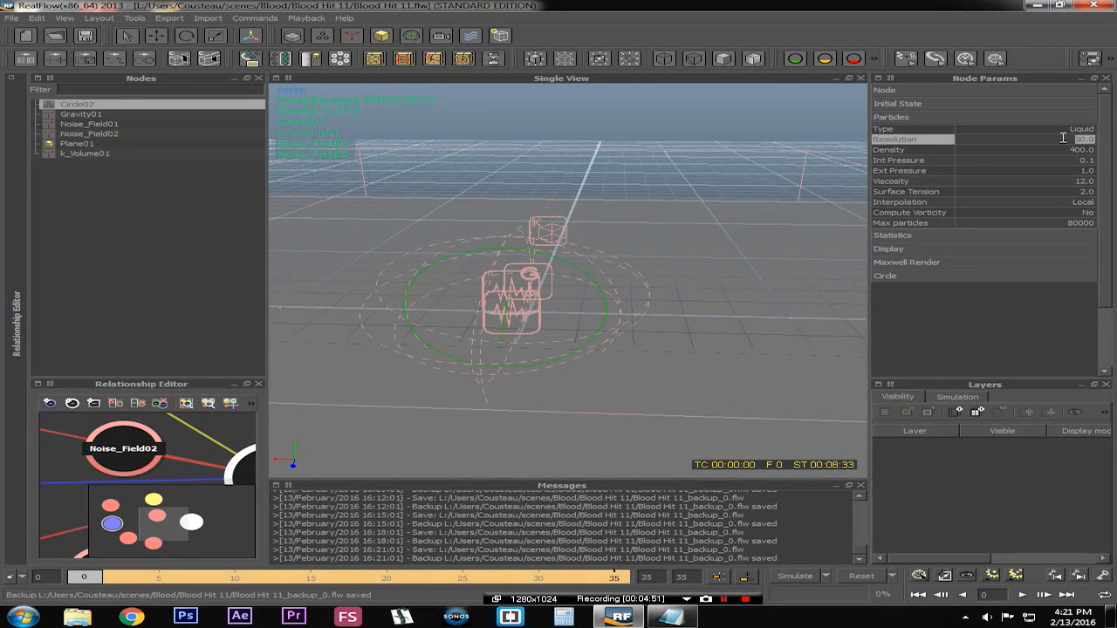
left_click(912, 141)
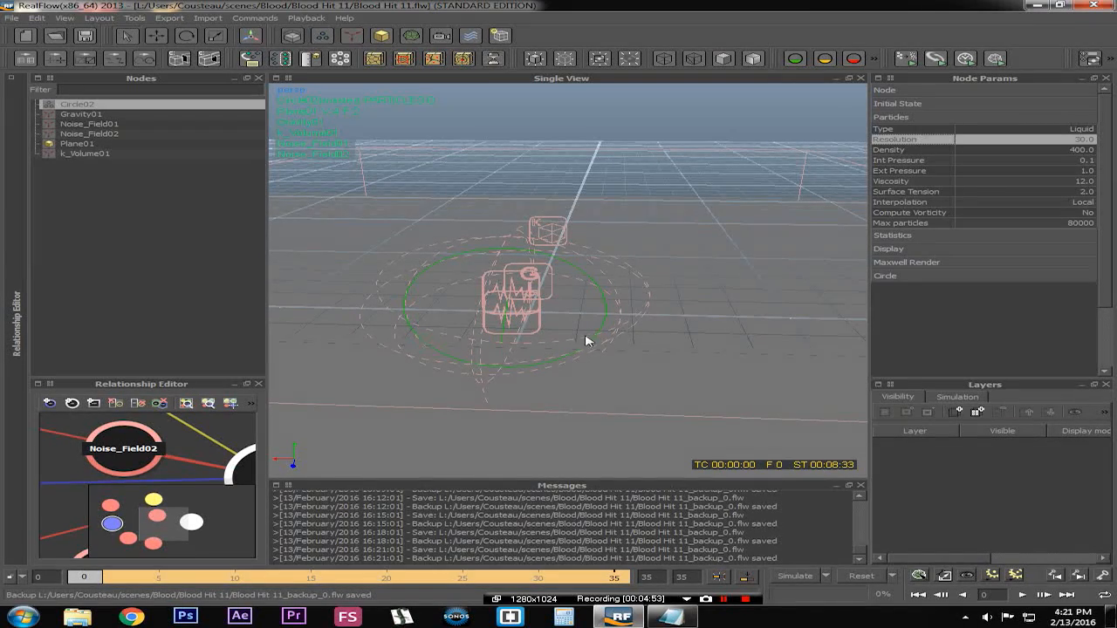
left_click(1063, 152)
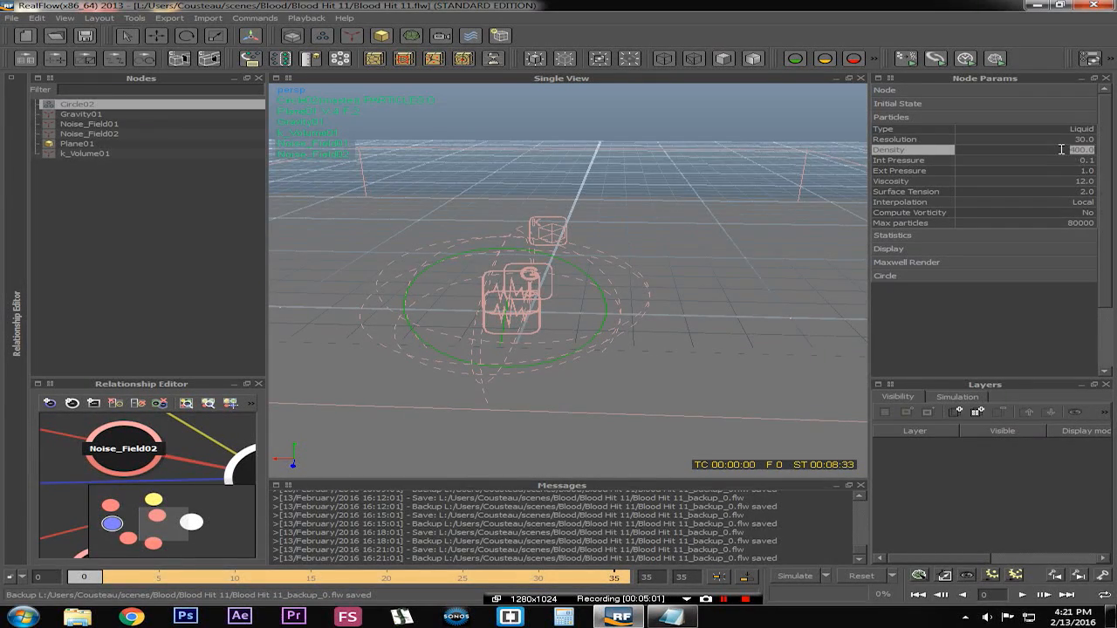
left_click(1008, 160)
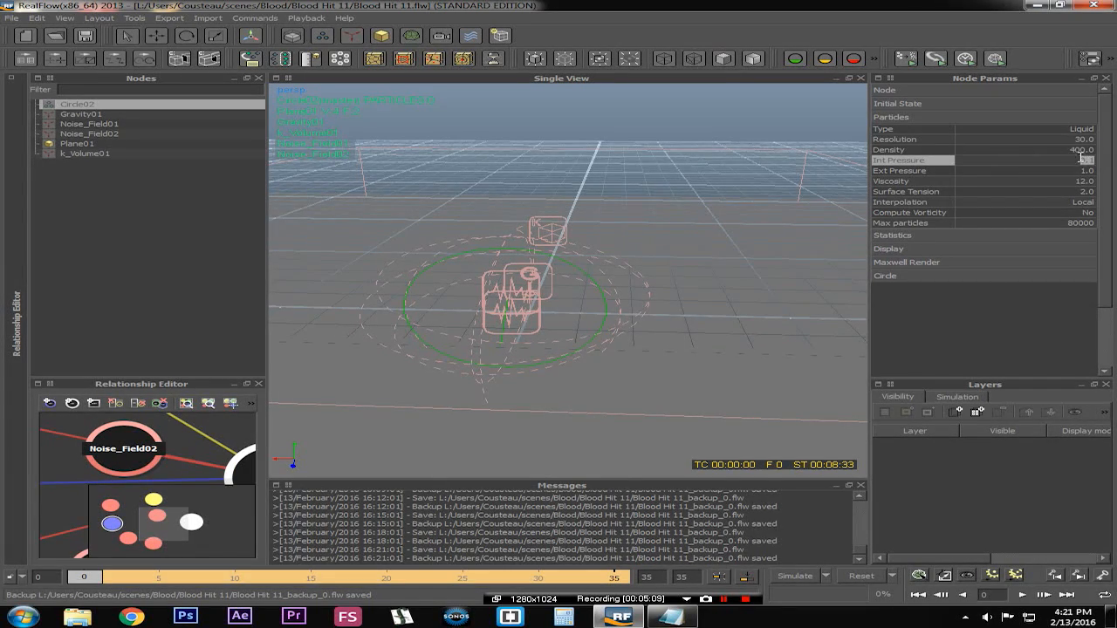
left_click(1037, 181)
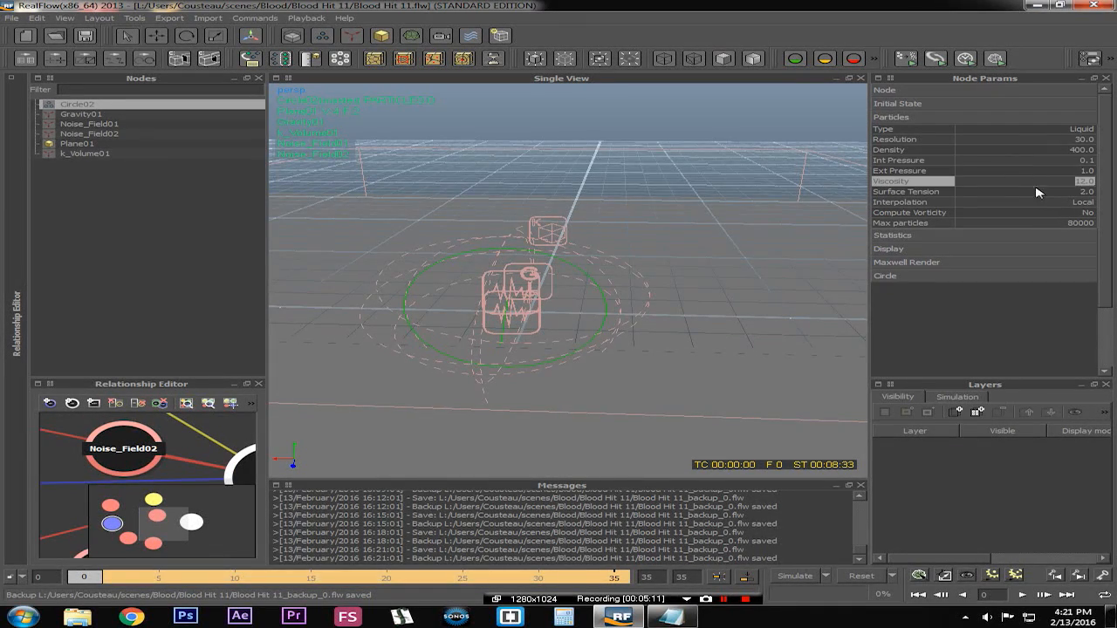
Examine Circle02's Surface Tension and Interpolation settings and briefly expand the Circle emitter section
left_click_drag(727, 263, 800, 244, "alt")
scroll(628, 296, "up", 4)
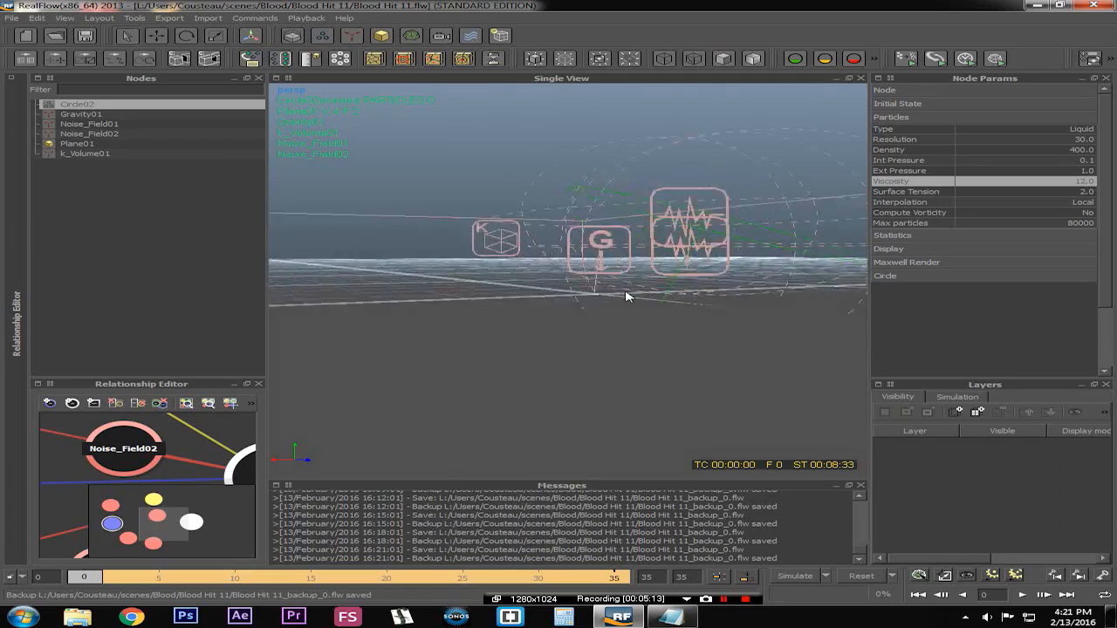
left_click_drag(669, 269, 645, 295, "alt")
left_click(1032, 196)
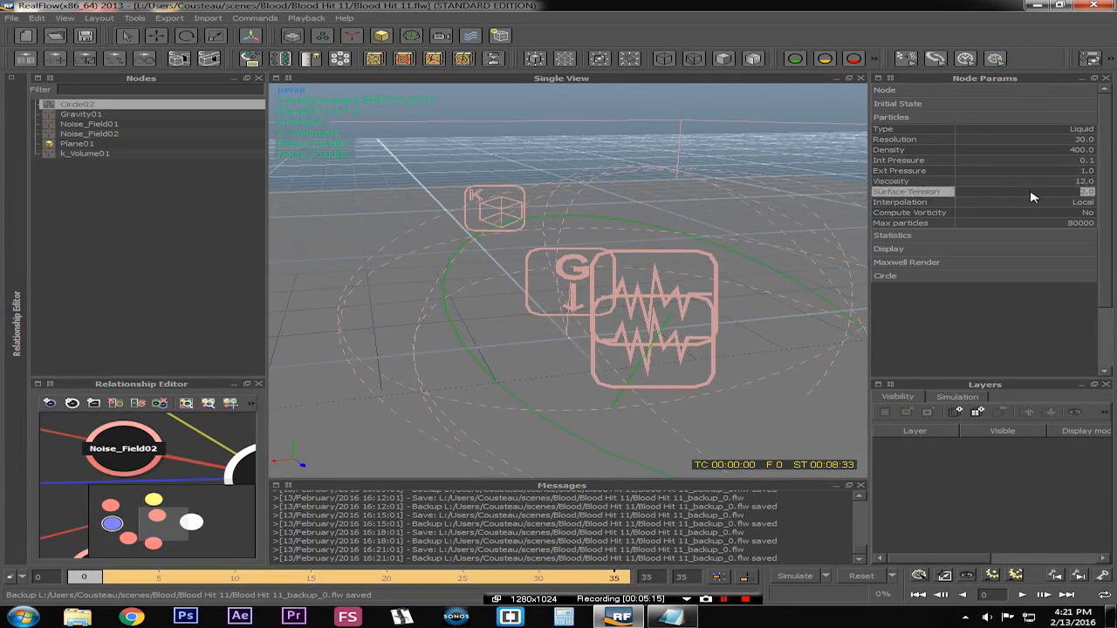
left_click_drag(818, 280, 957, 245, "alt")
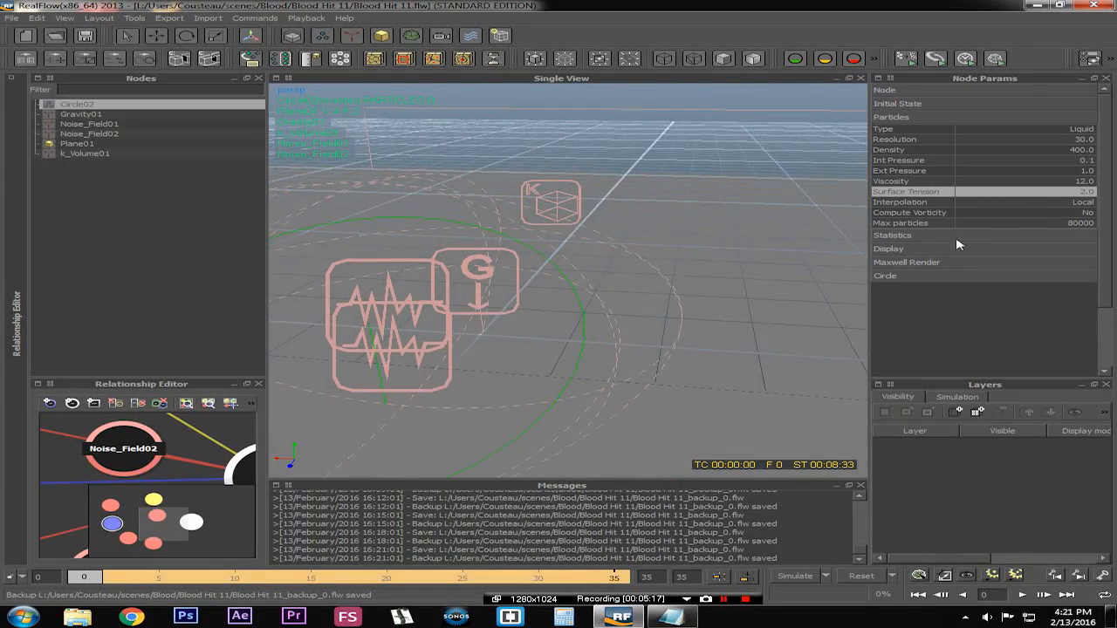
left_click(1049, 202)
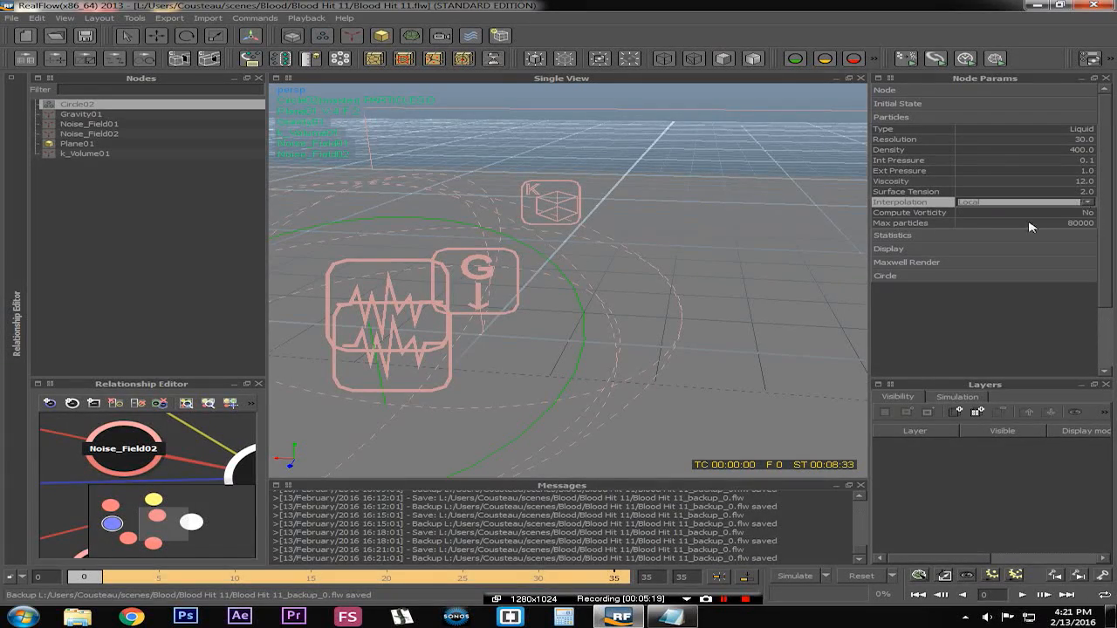
left_click(989, 275)
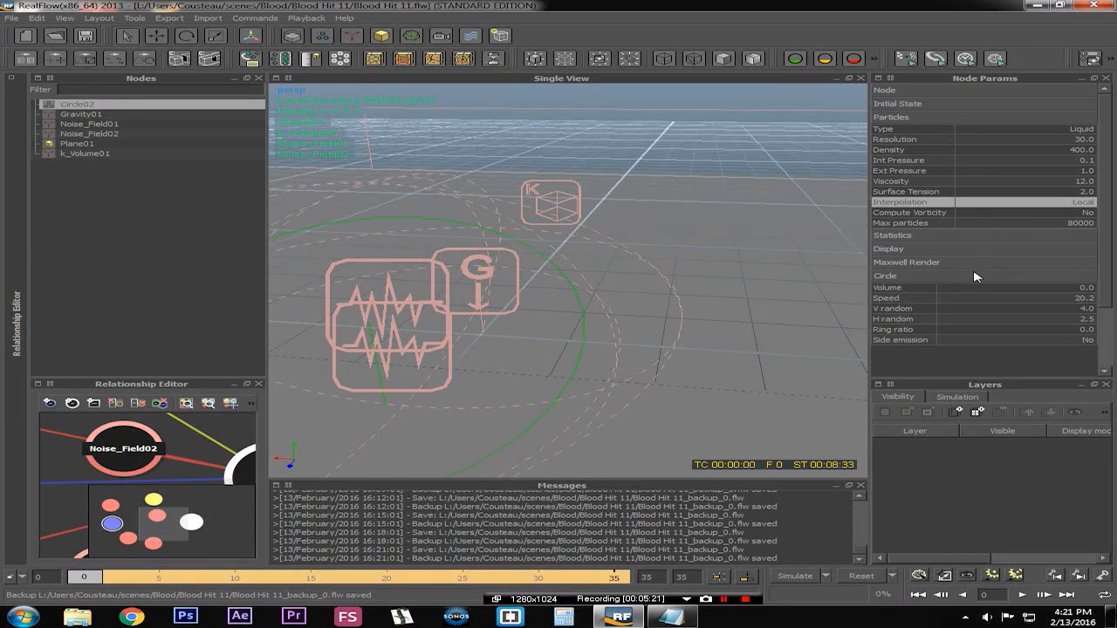
left_click(975, 274)
Re-check Circle02's Resolution, Interpolation, Compute Vorticity and Max particles while orbiting and zooming around the emitter
left_click(1036, 140)
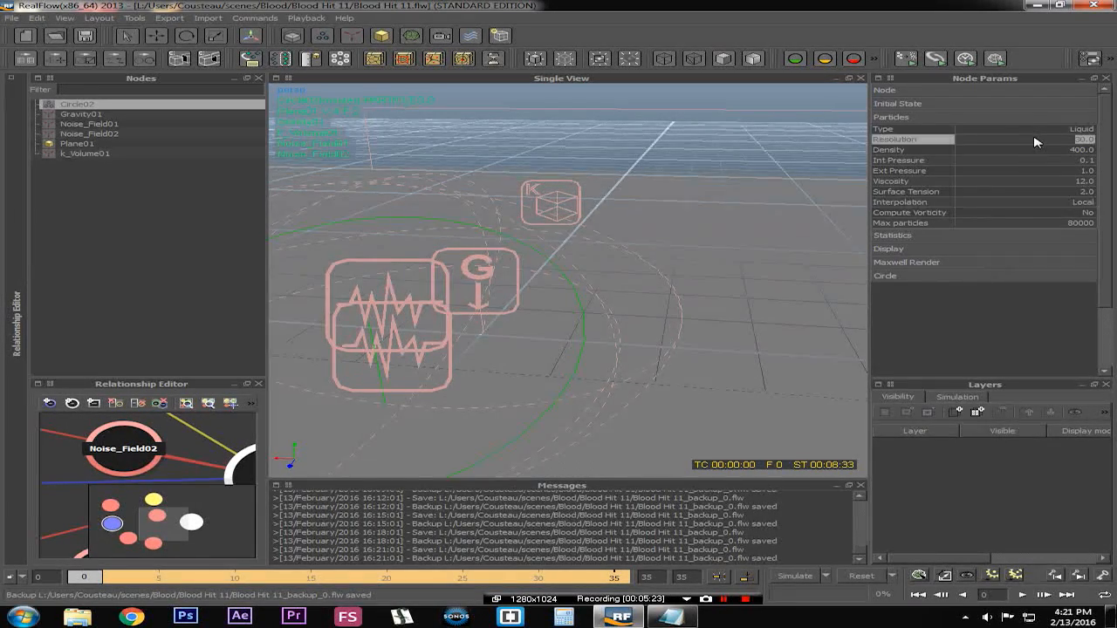
left_click(1008, 202)
left_click(1021, 213)
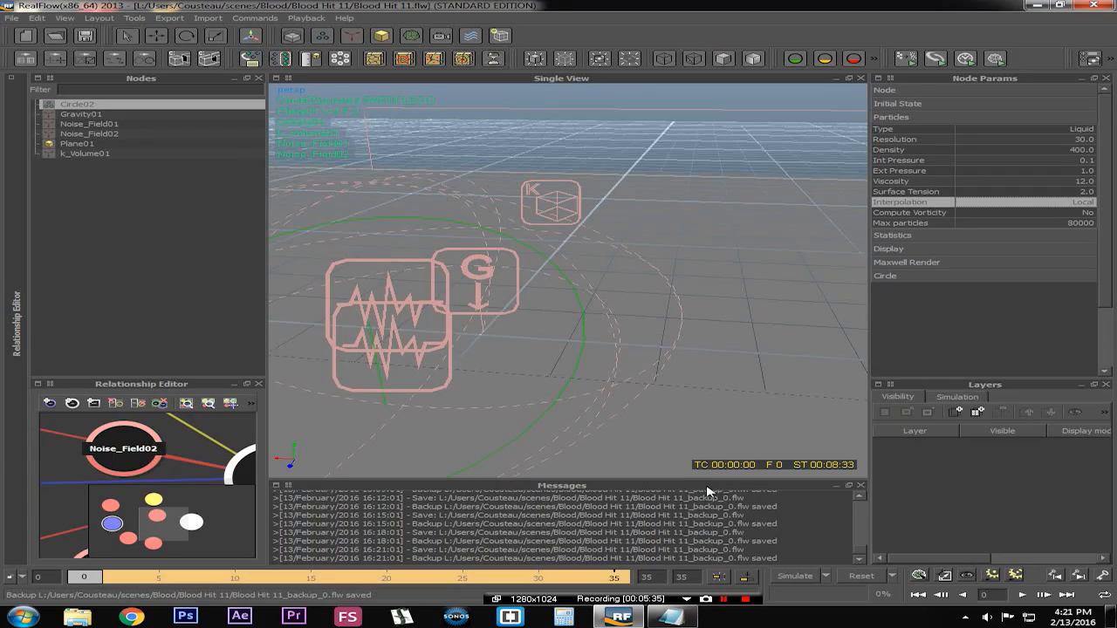
left_click_drag(668, 311, 709, 285, "alt")
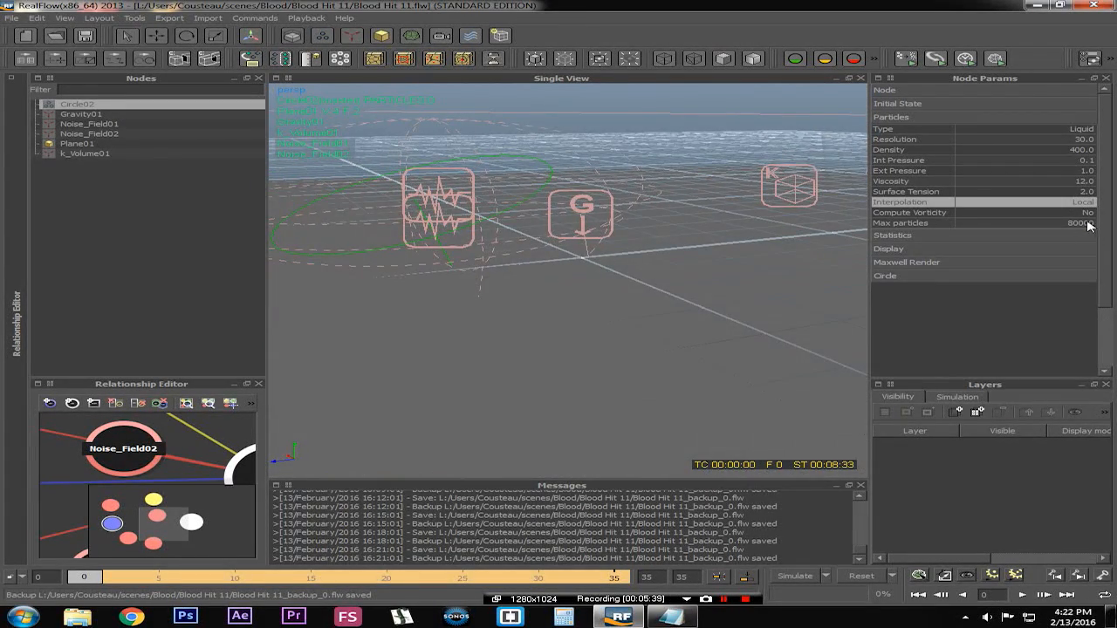
left_click(977, 228)
left_click_drag(451, 294, 542, 303, "alt")
scroll(542, 304, "up", 4)
scroll(542, 304, "down", 1)
left_click_drag(688, 302, 634, 294, "alt")
scroll(474, 294, "up", 2)
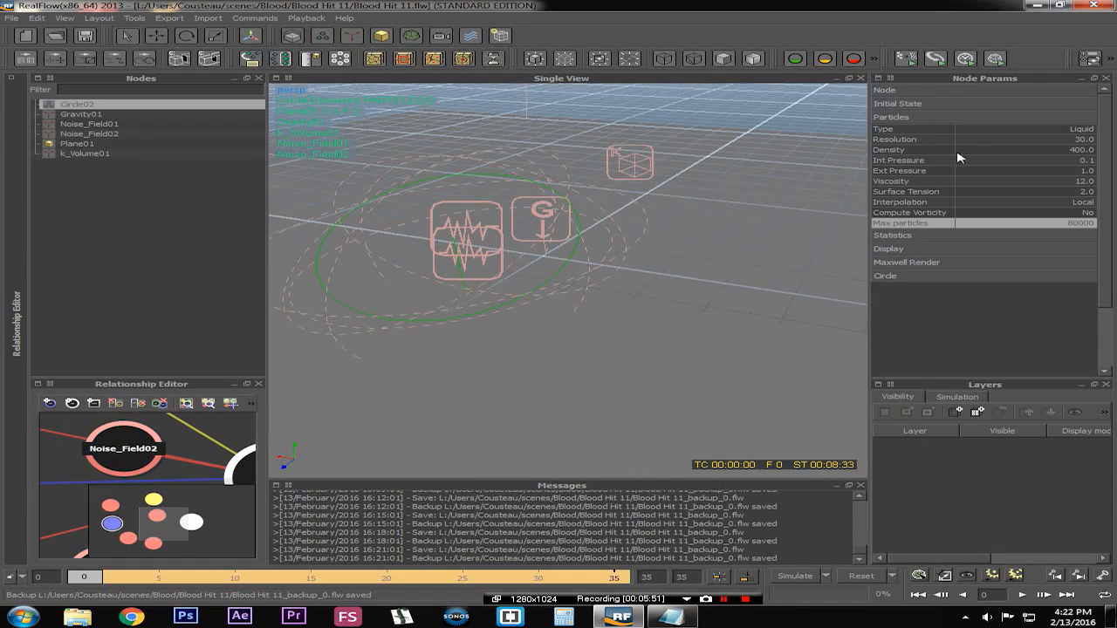
Expand Circle02's Circle emitter parameters and examine its Speed, V random and H random values
left_click(928, 276)
scroll(999, 305, "down", 1)
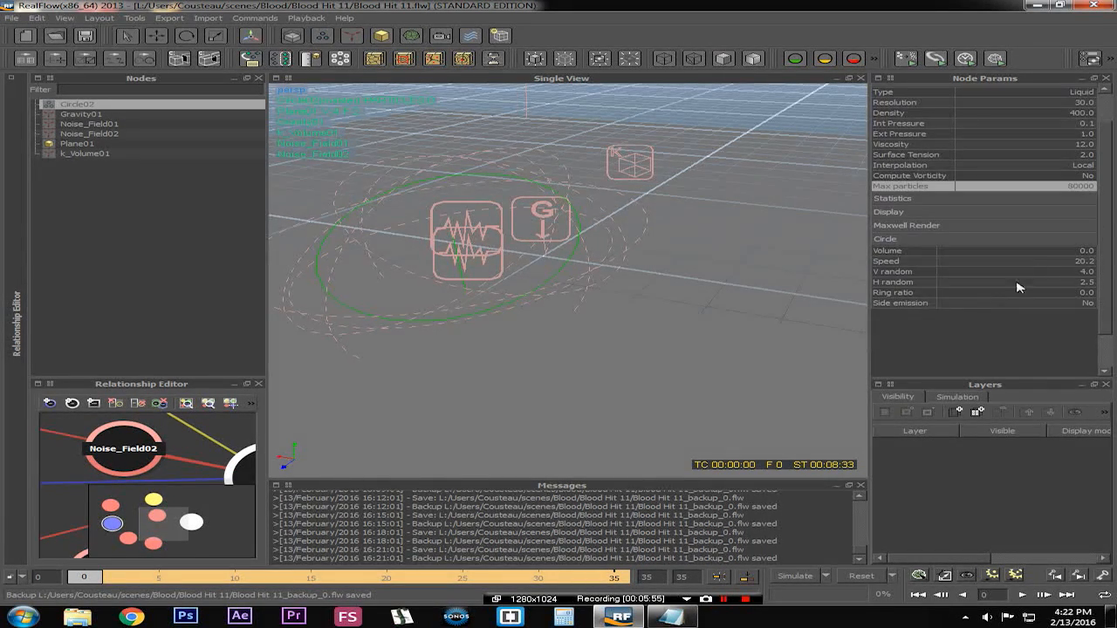
left_click(962, 266)
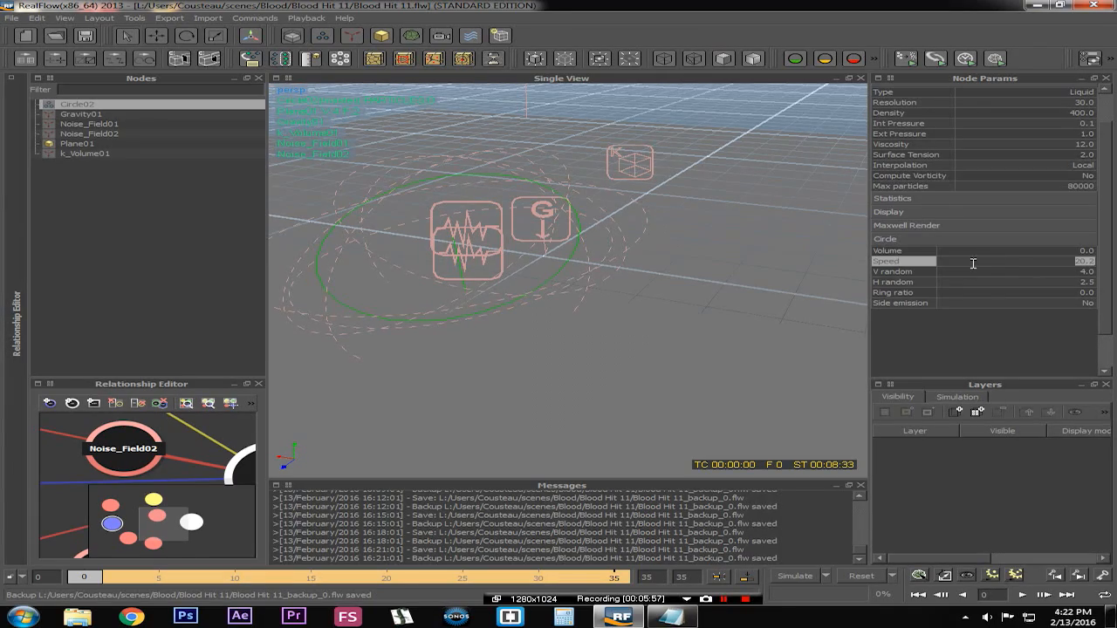
left_click(1056, 260)
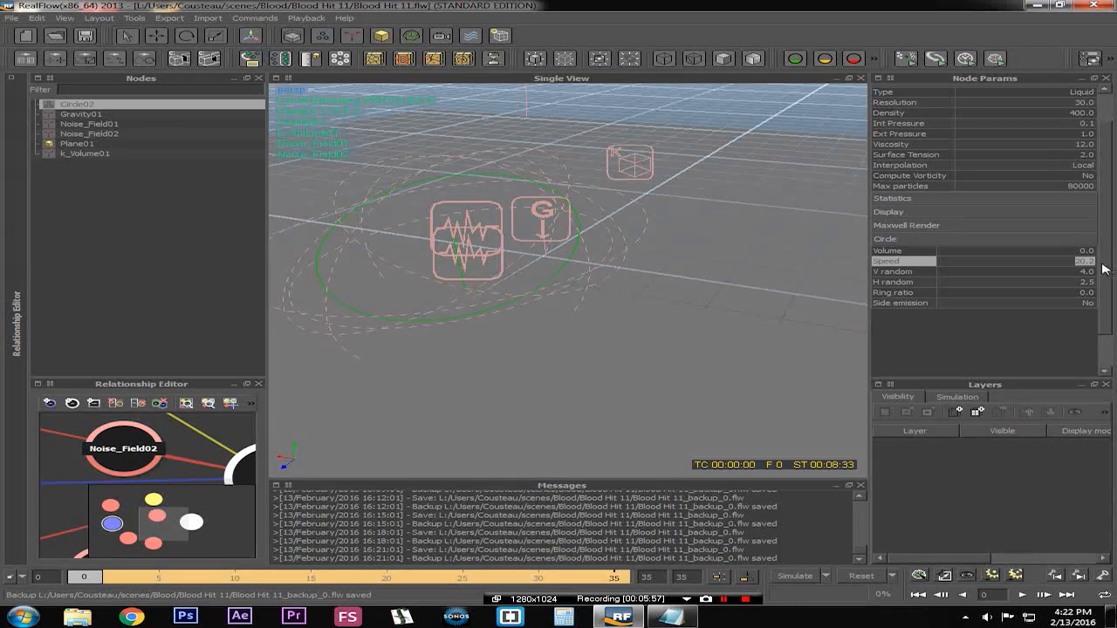
left_click(1030, 272)
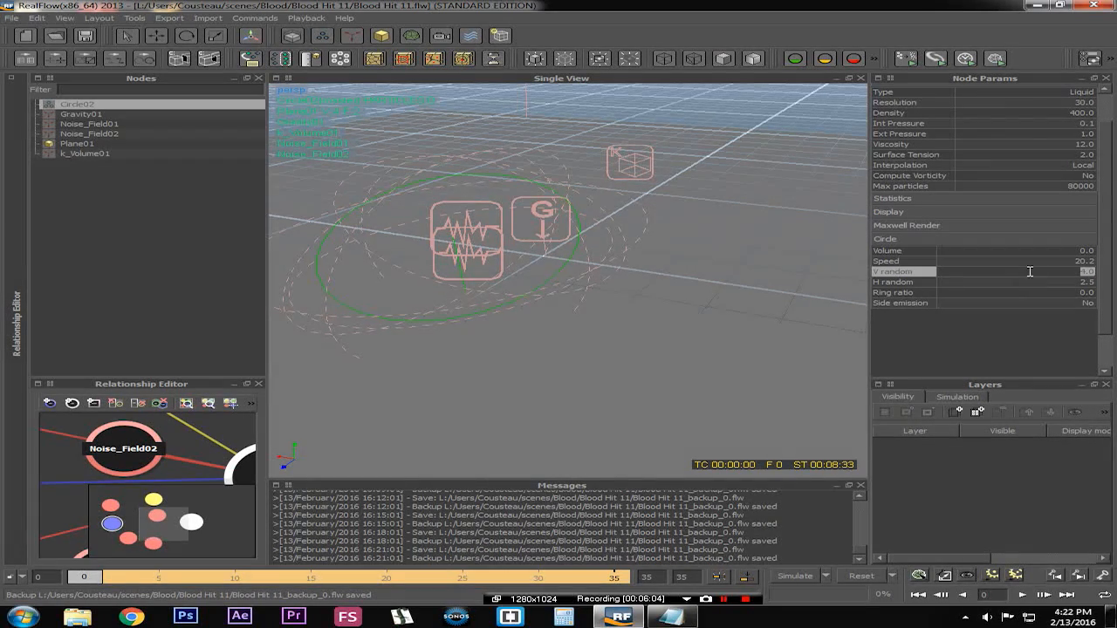
left_click(899, 281)
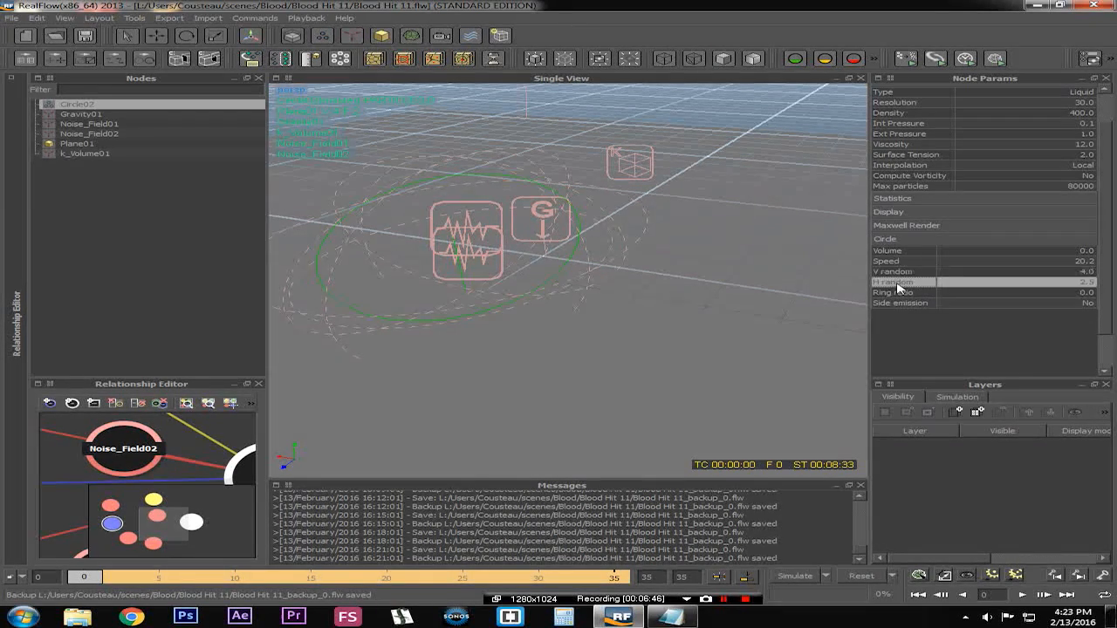
left_click(898, 272)
left_click(899, 282)
left_click(899, 273)
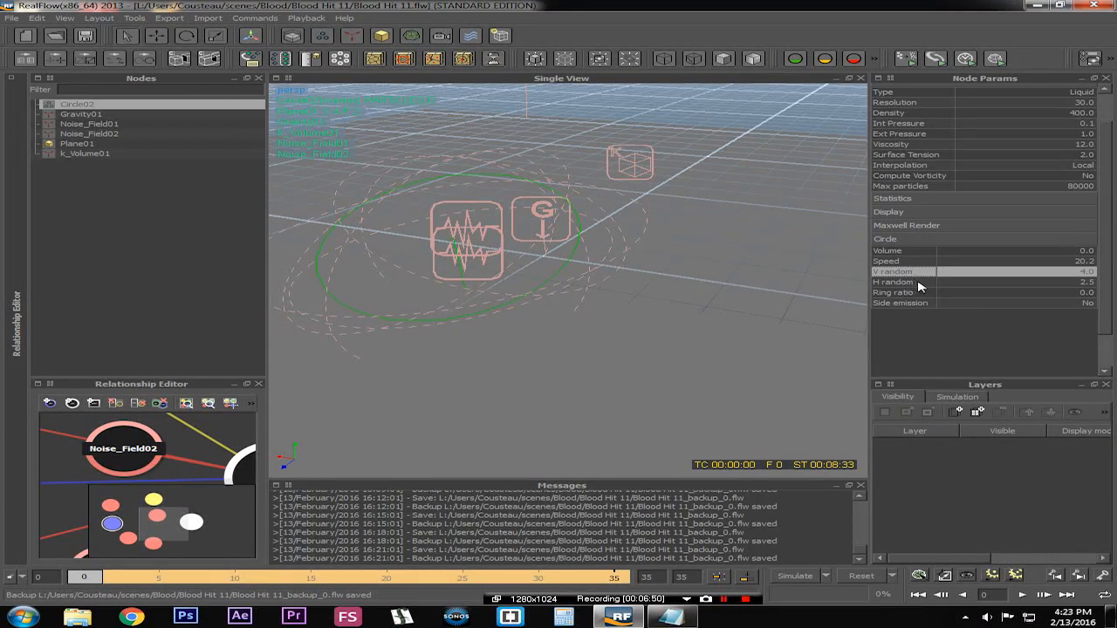
left_click(926, 283)
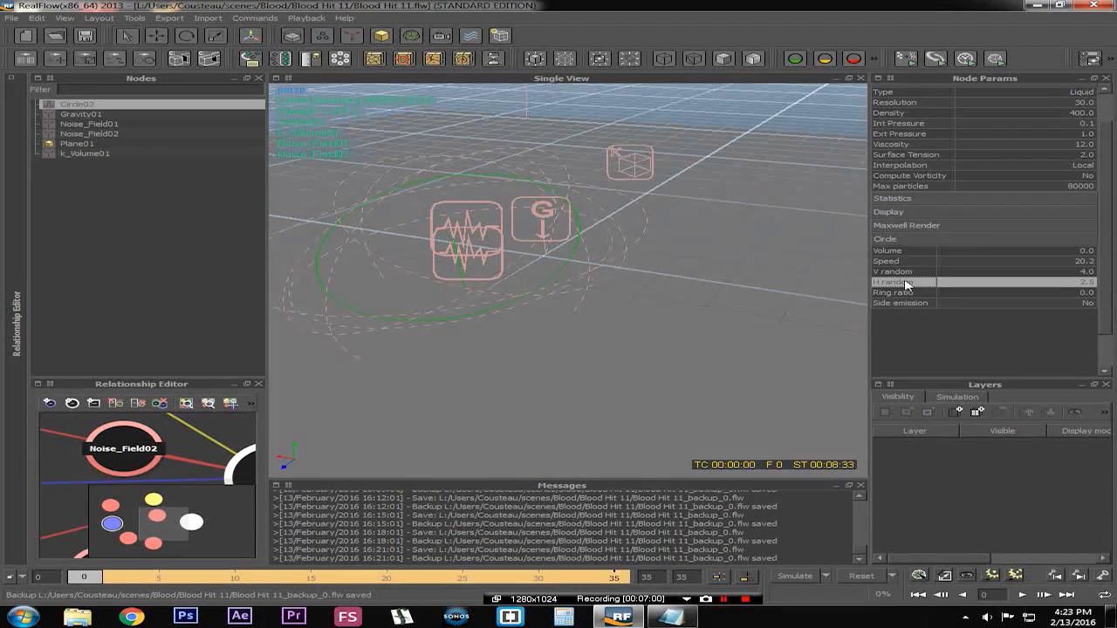
Orbit and zoom around the emitter, gravity and noise fields to inspect their placement
left_click_drag(600, 360, 529, 321, "alt")
scroll(552, 319, "down", 4)
scroll(524, 317, "up", 5)
left_click_drag(377, 297, 605, 291, "alt")
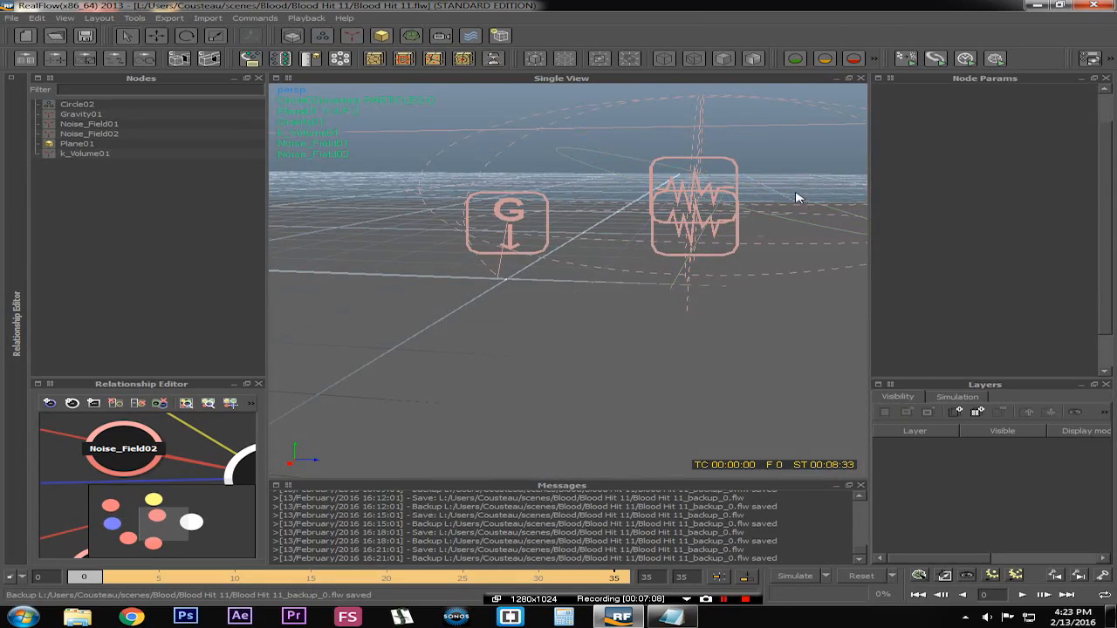
mouse_move(734, 245)
left_mouse_down("alt")
mouse_move(564, 249)
mouse_move(719, 251)
left_mouse_up("alt")
left_click_drag(616, 318, 720, 206, "alt")
left_click_drag(685, 244, 500, 242, "alt")
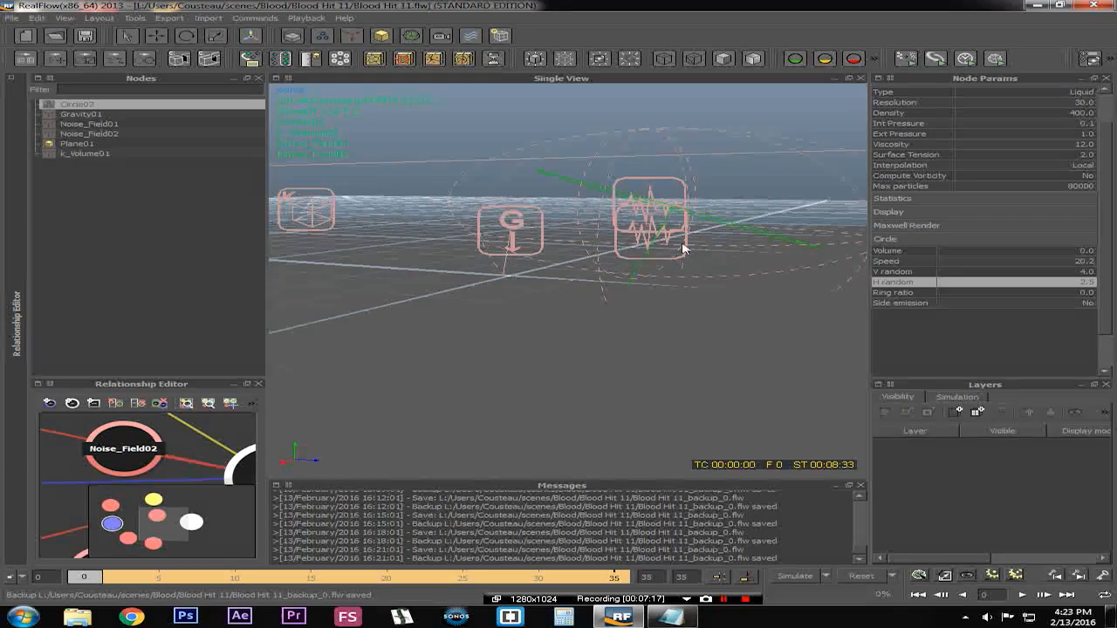
left_click_drag(725, 319, 678, 296, "alt")
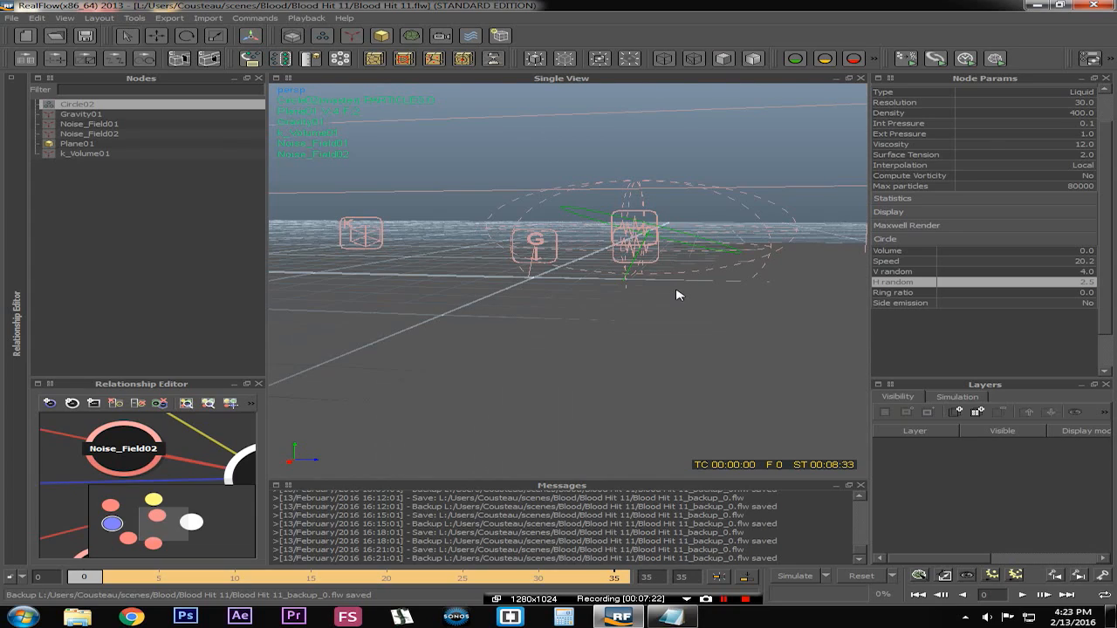
left_click_drag(713, 302, 576, 320, "alt")
Jump to frame 35 and examine the simulated blood splatter around the emitter
left_click(616, 579)
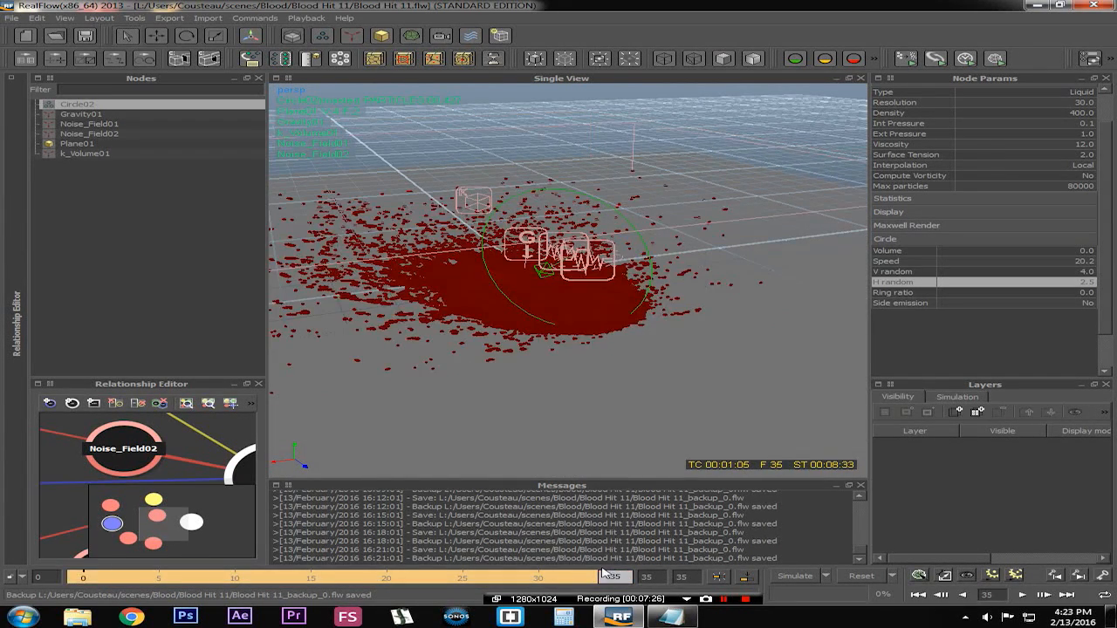
left_click_drag(586, 352, 632, 376, "alt")
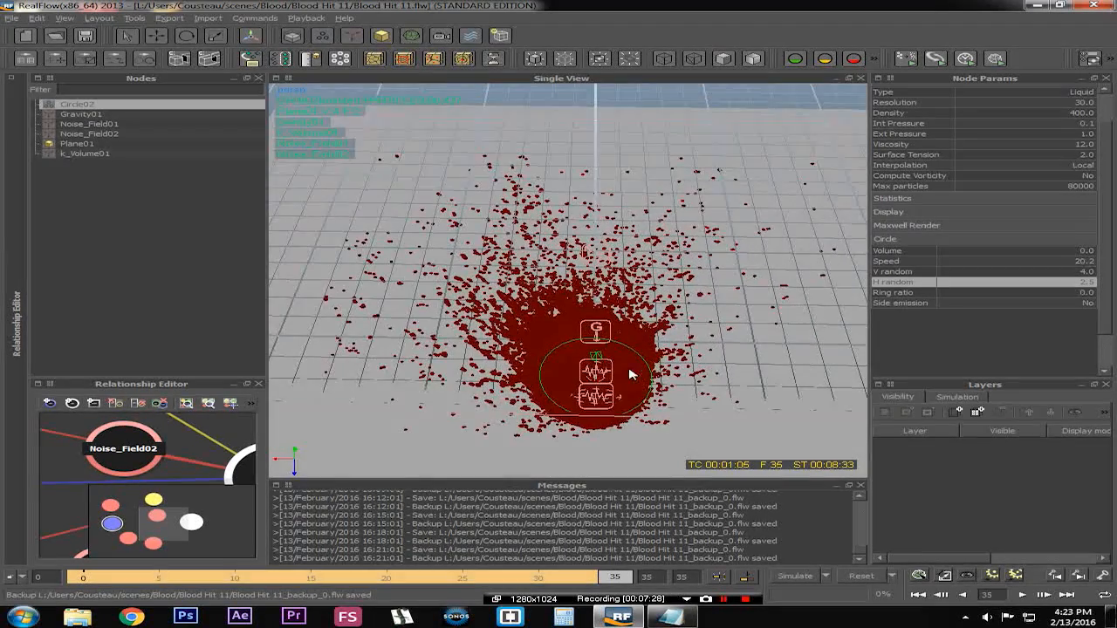
Orbit and zoom the view in close over the splatter spread across the ground plane to inspect it
left_click_drag(590, 312, 594, 324, "alt")
scroll(598, 302, "down", 5)
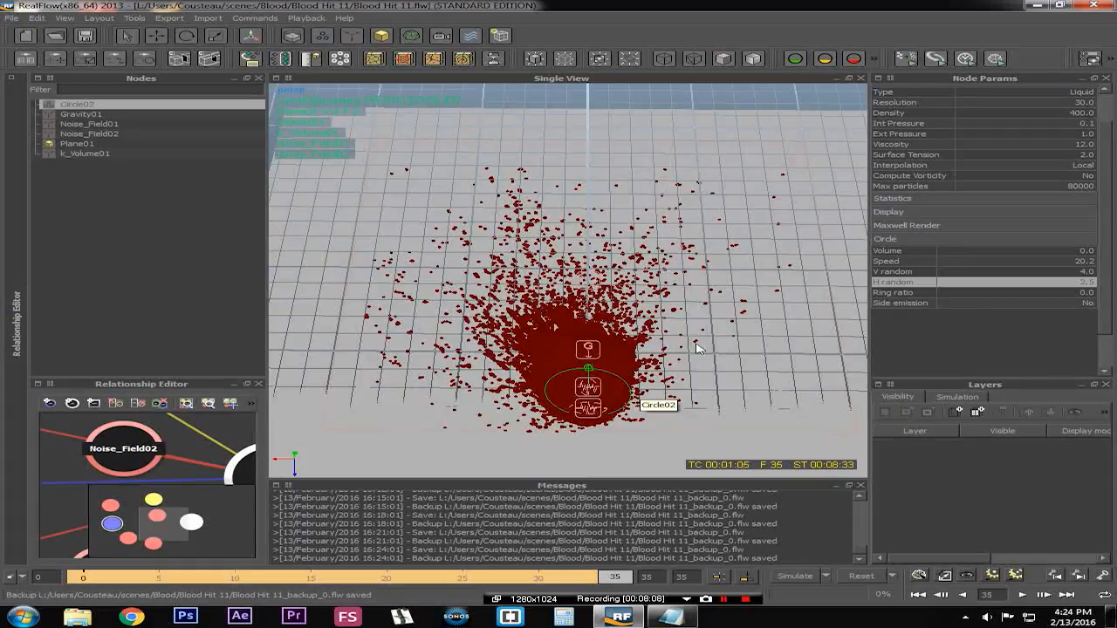
mouse_move(495, 352)
left_mouse_down("alt")
mouse_move(570, 269)
mouse_move(510, 348)
left_mouse_up("alt")
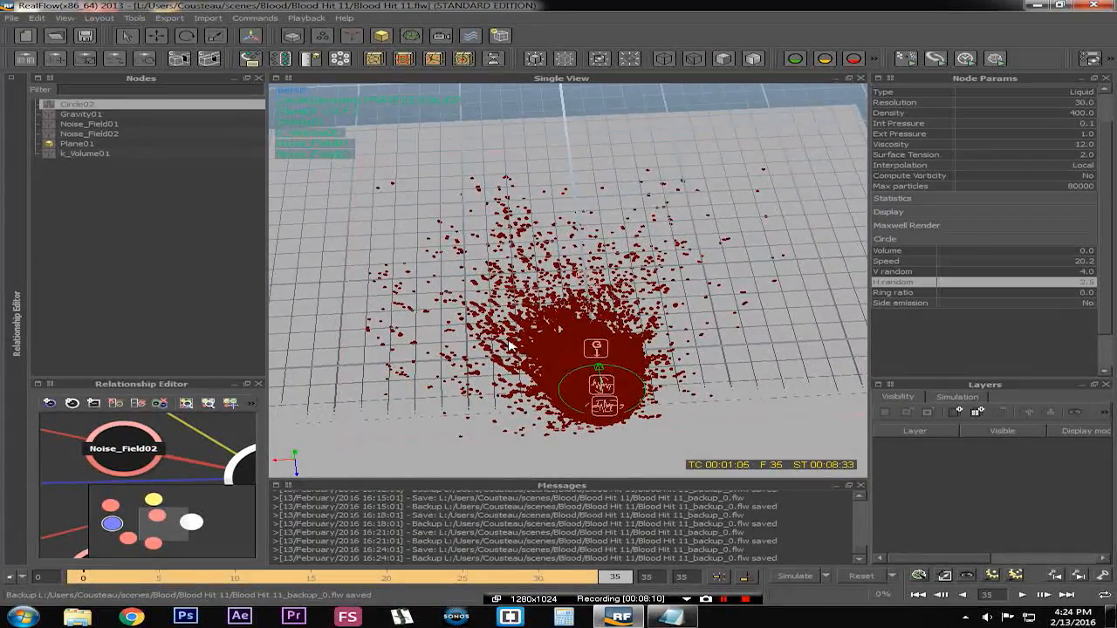
right_click_drag(515, 345, 680, 319, "alt")
left_click_drag(681, 318, 641, 324, "alt")
right_click_drag(642, 325, 454, 338, "alt")
left_click_drag(454, 338, 419, 354, "alt")
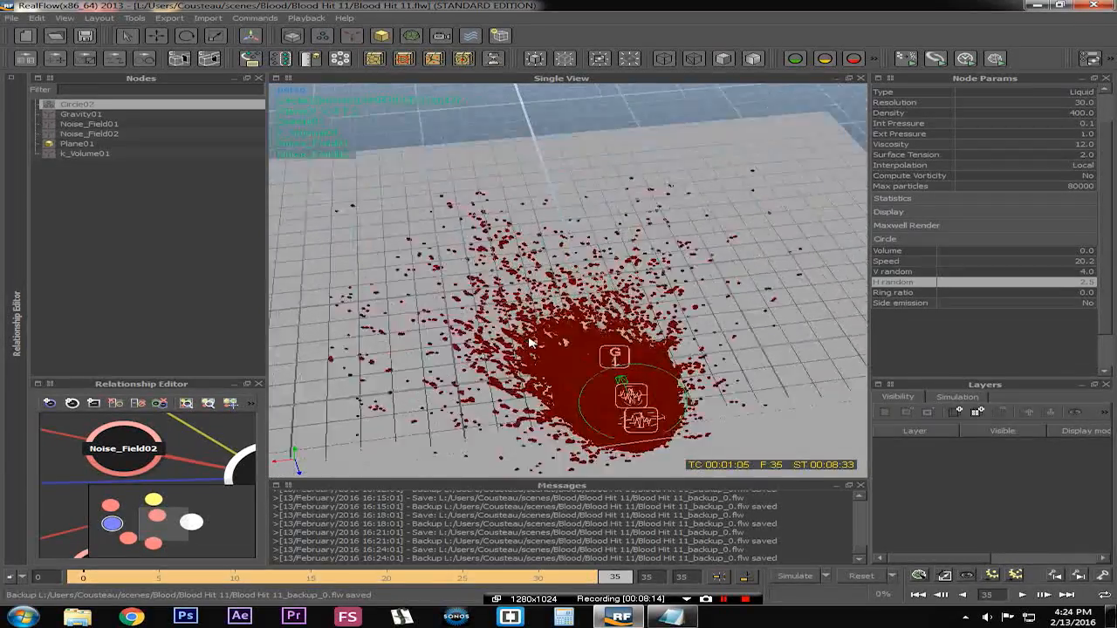
right_click_drag(419, 354, 542, 348, "alt")
left_click_drag(541, 348, 583, 358, "alt")
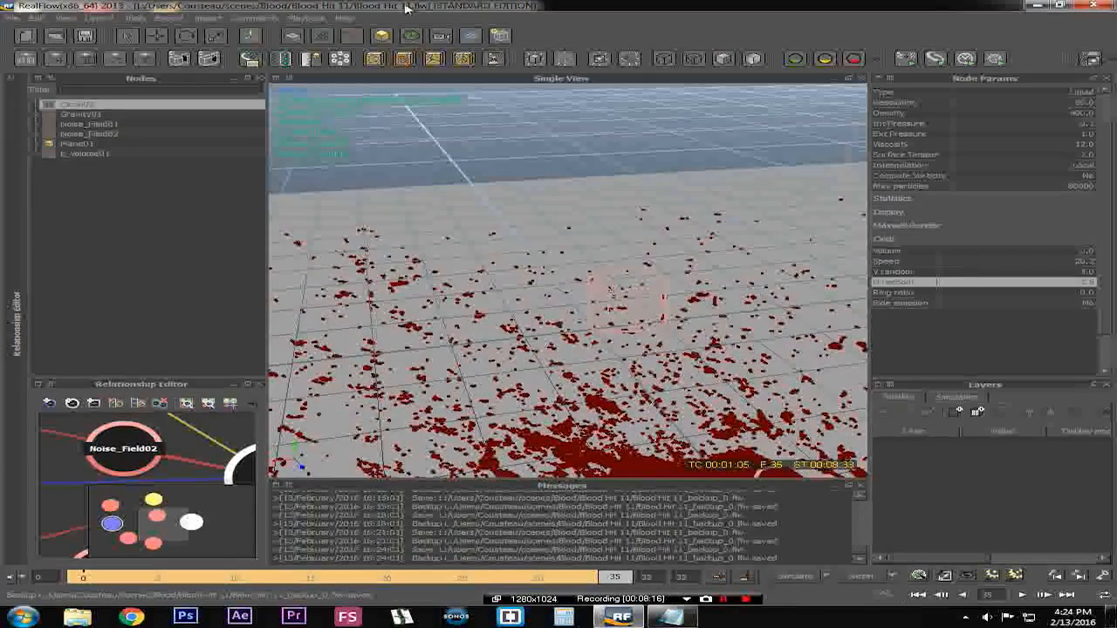
middle_click_drag(583, 358, 598, 219, "alt")
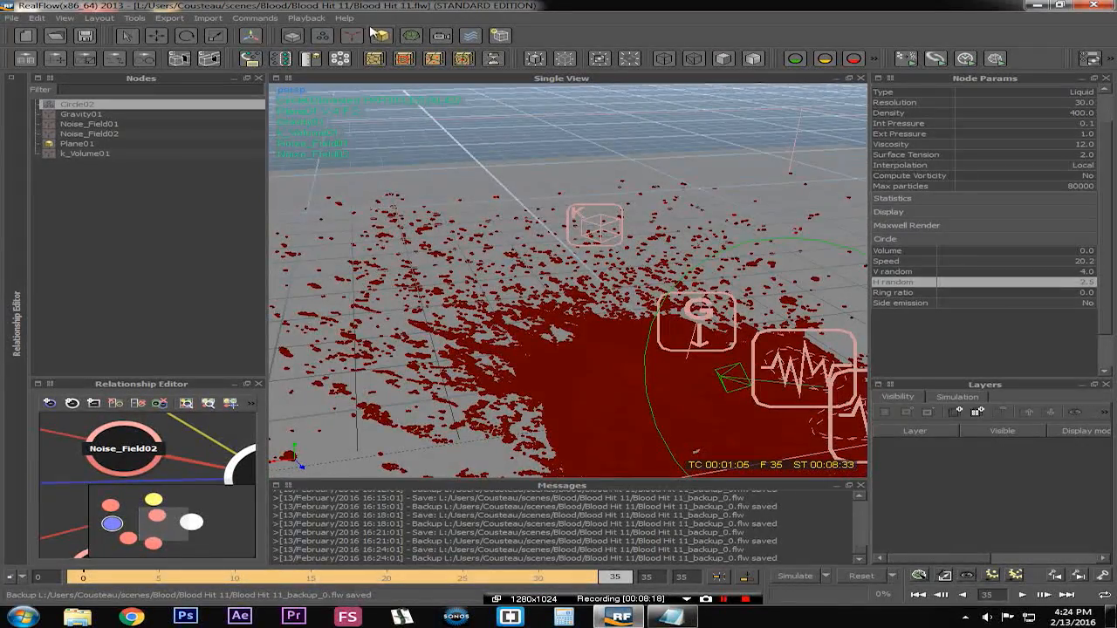
Add a Particle mesh node to the scene and select ParticleMesh01 to show its mesh parameters
left_click(410, 35)
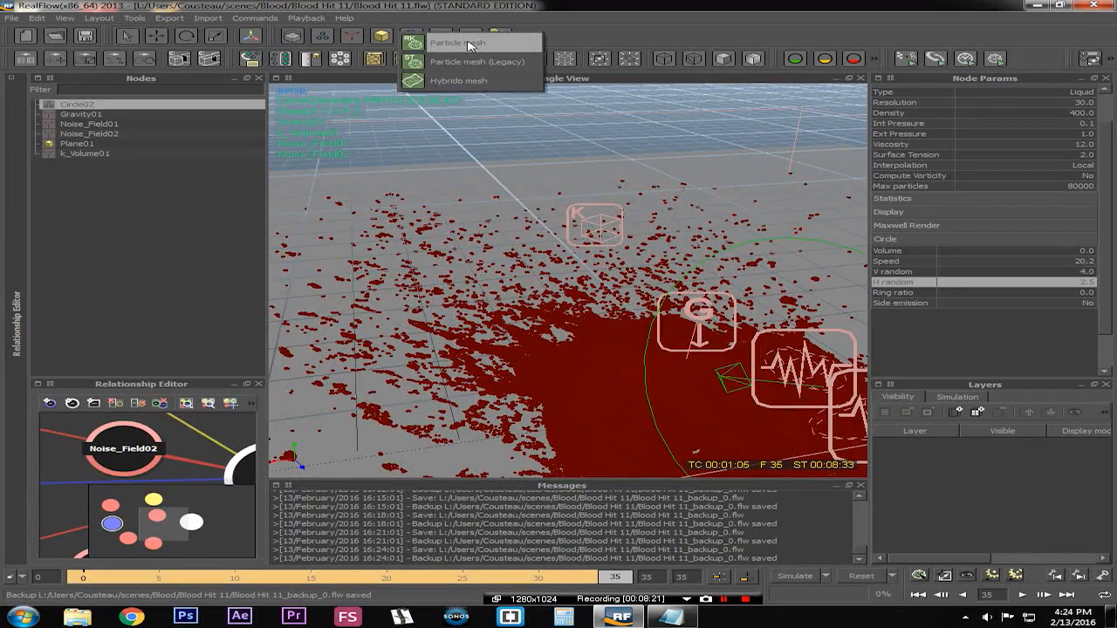
left_click(468, 42)
left_click_drag(601, 279, 583, 301, "alt")
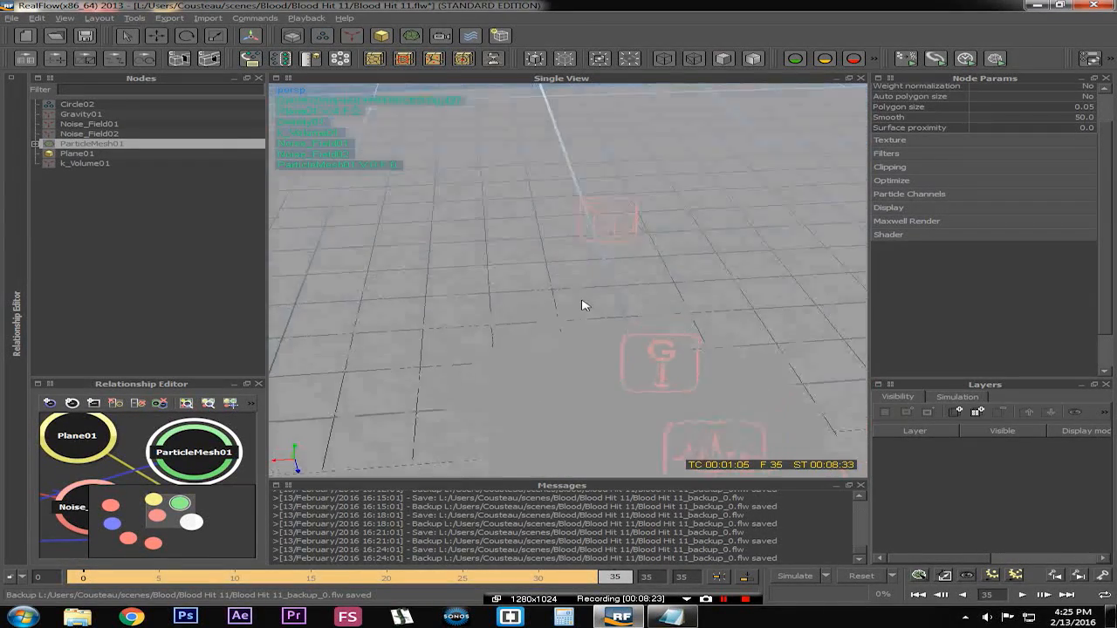
scroll(581, 301, "down", 4)
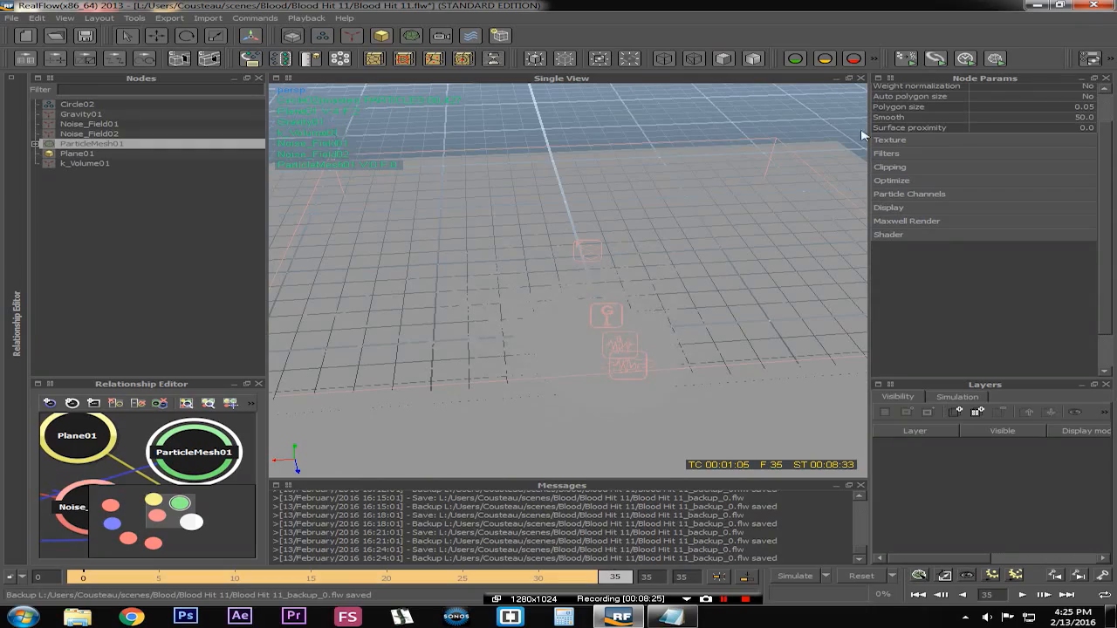
left_click_drag(1107, 180, 1101, 140)
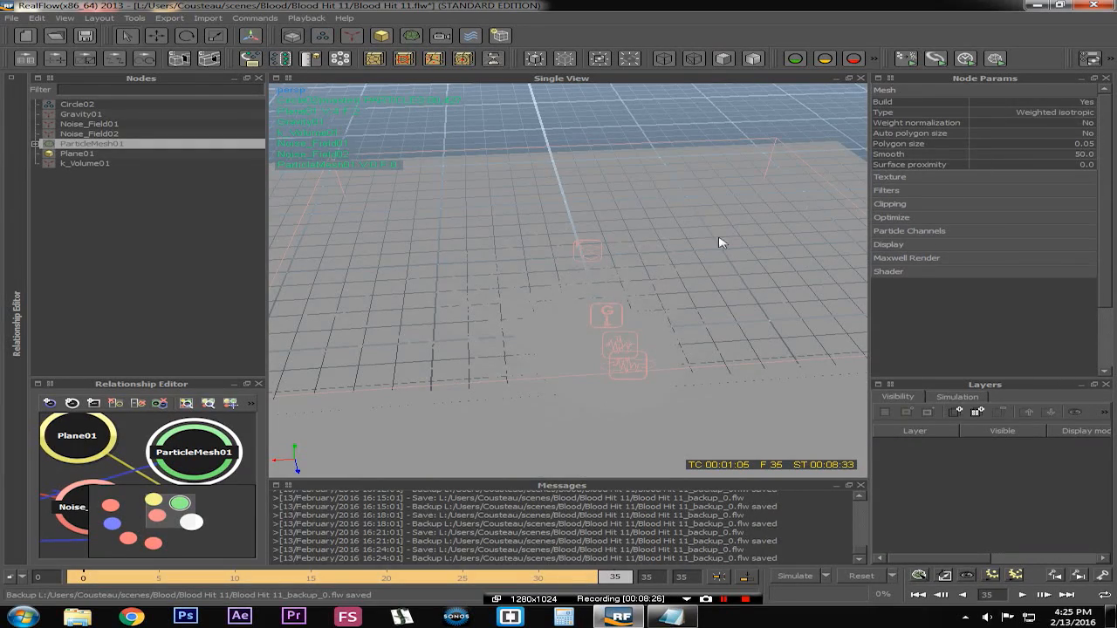
left_click(555, 346)
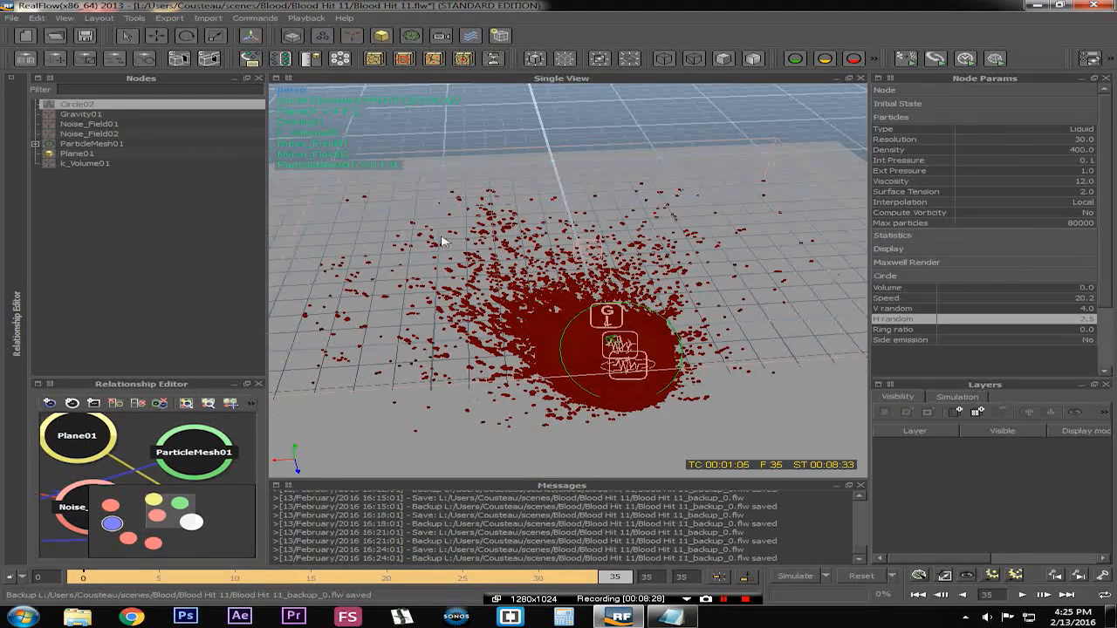
left_click(78, 143)
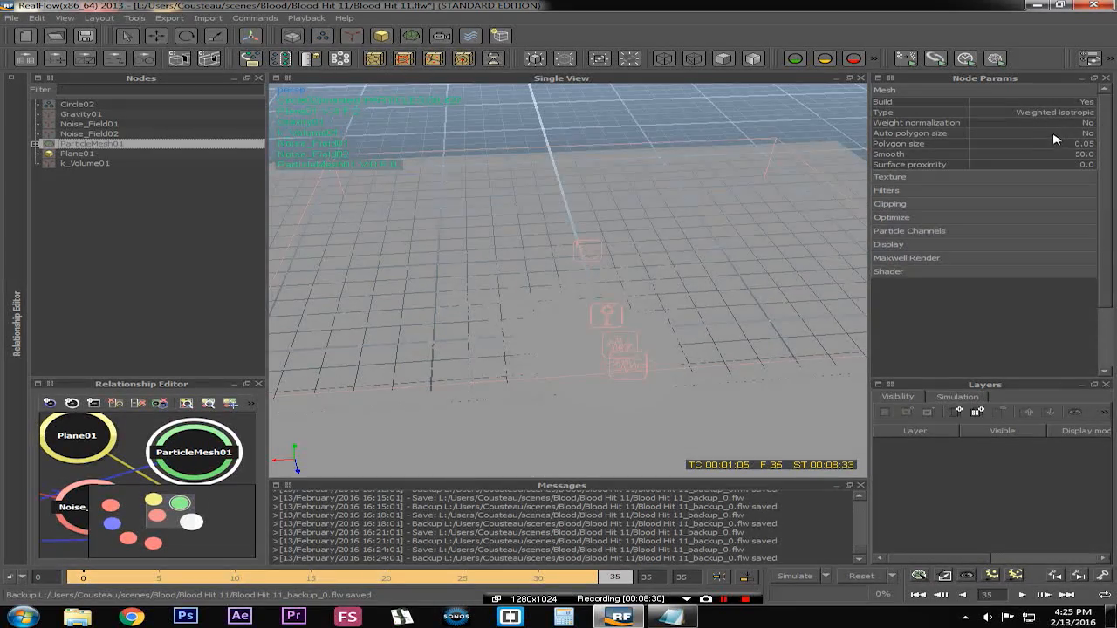
Set the particle mesh's Polygon size to 0.025 and its Smooth value to 15
left_click(1066, 144)
left_click(1087, 143)
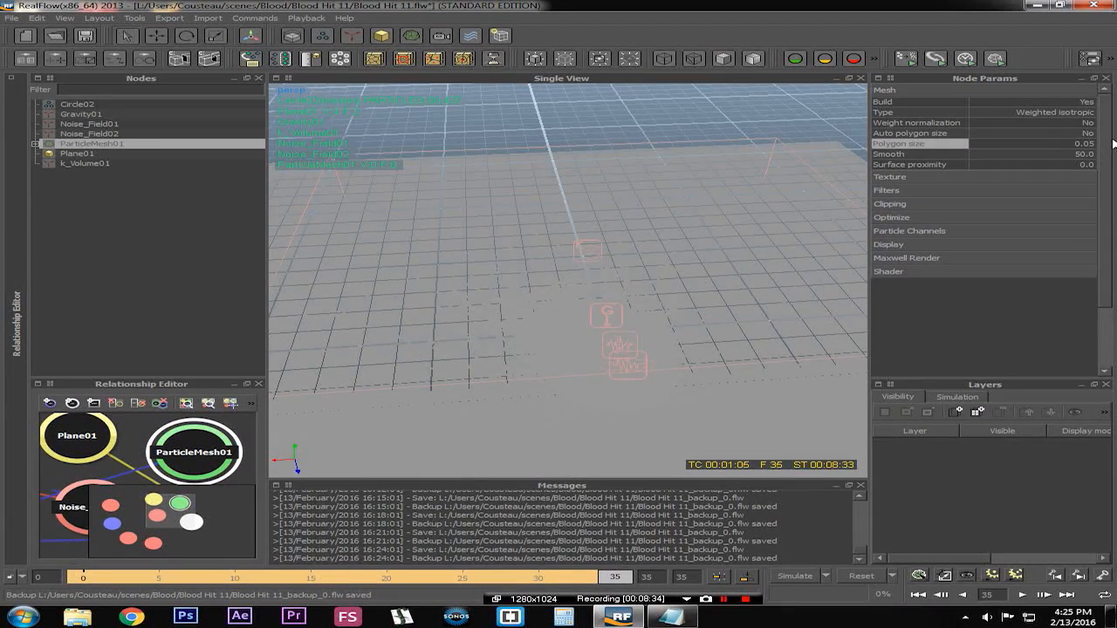
type("2")
key("Return")
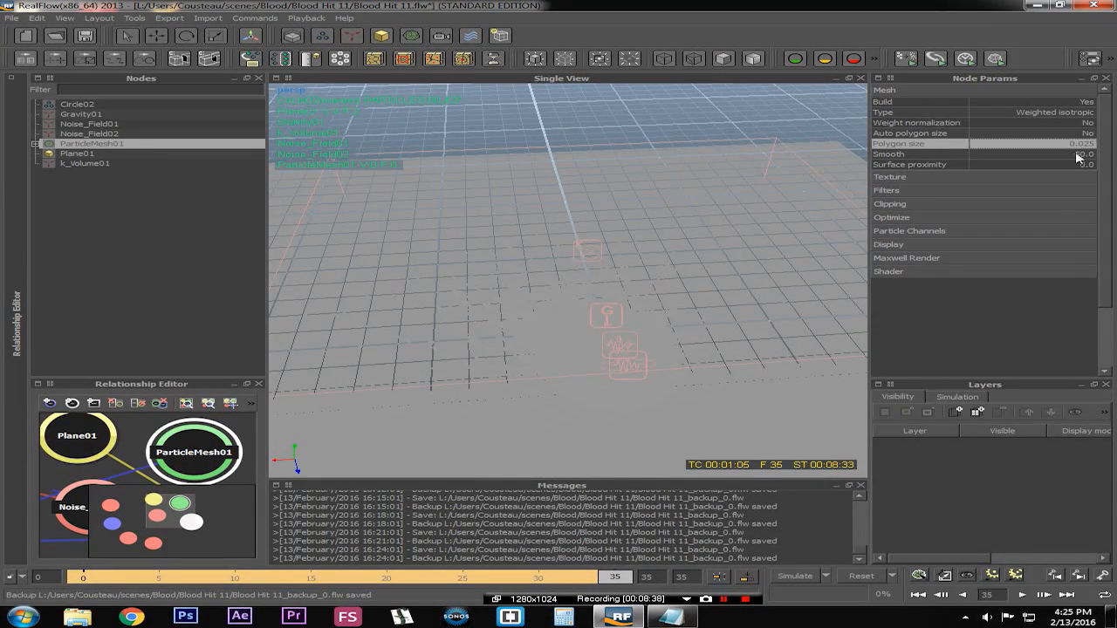
left_click(1081, 154)
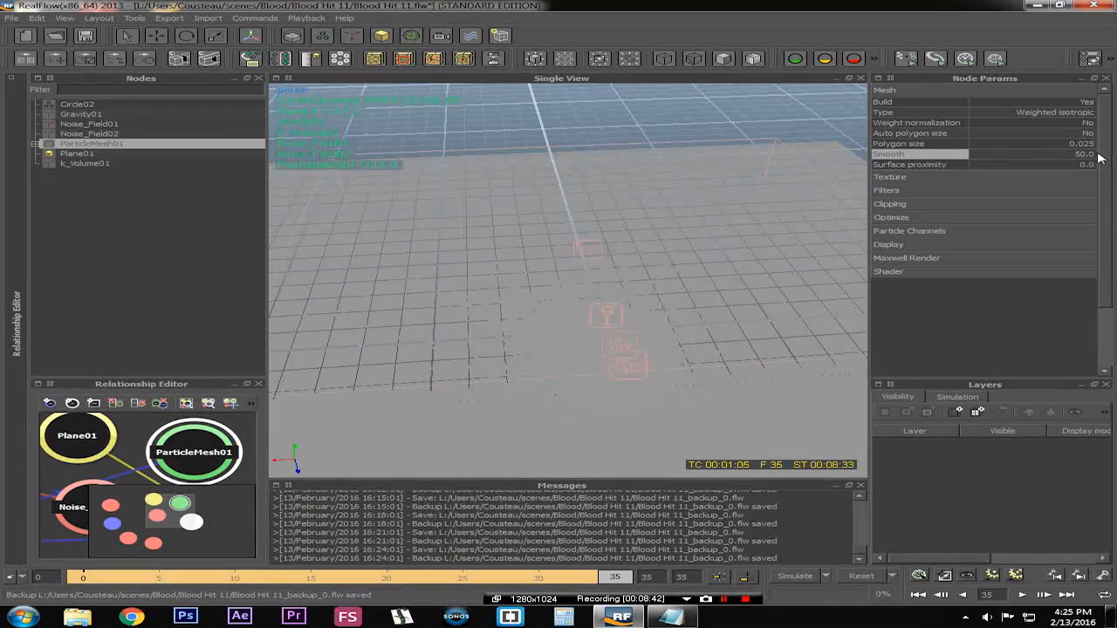
type("15")
key("Return")
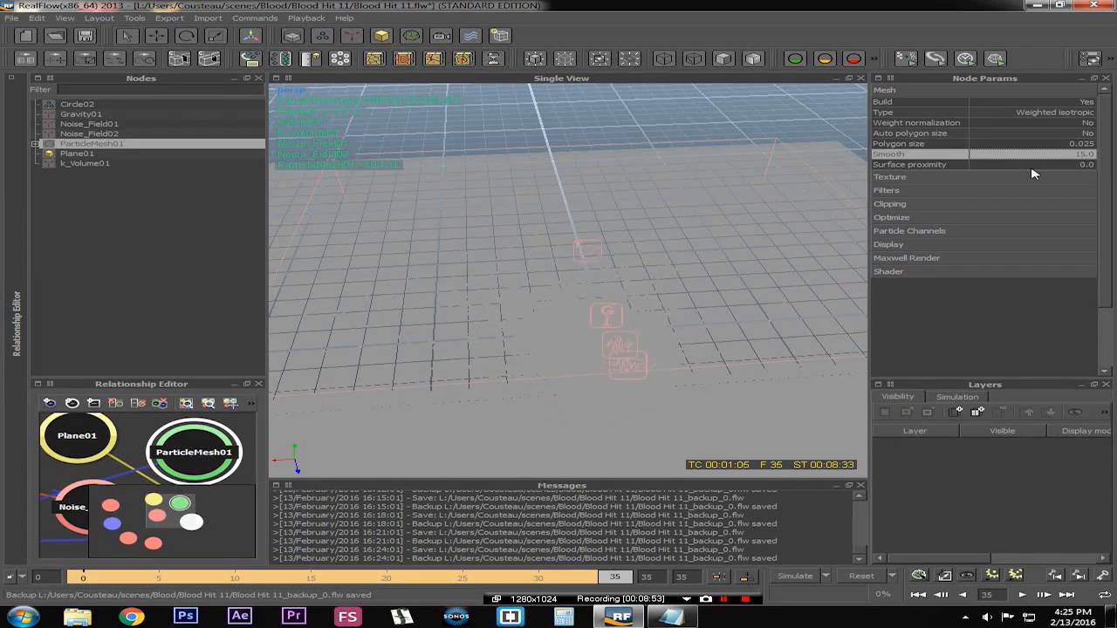
double_click(1079, 154)
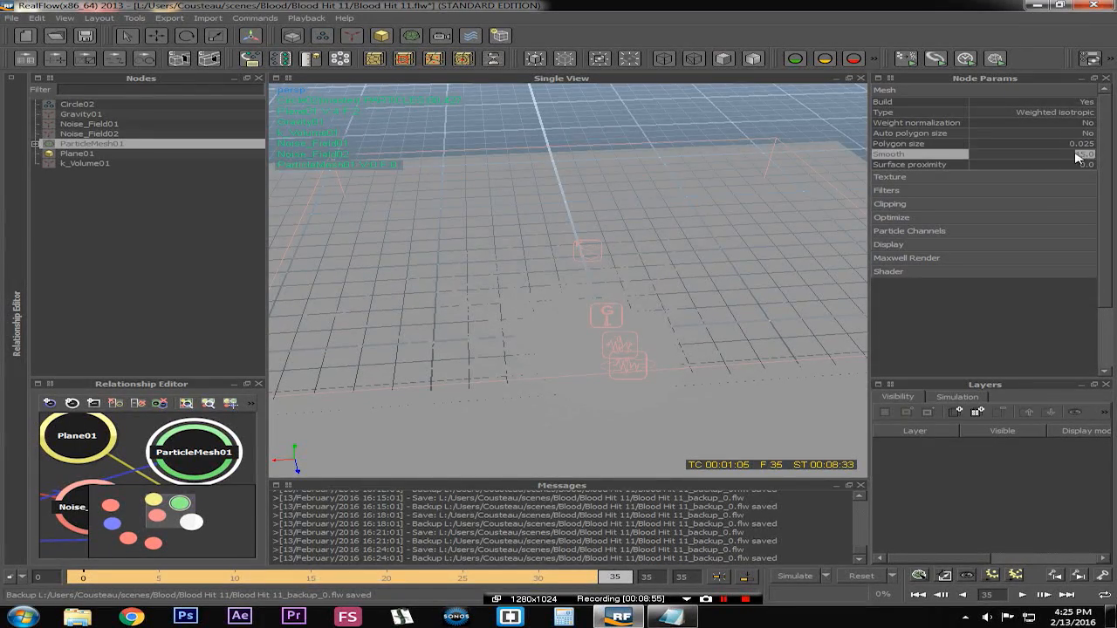
Expand ParticleMesh01, select its Circle02 emitter entry and set that field's Radius to 0.025
left_click_drag(679, 257, 583, 277, "alt")
scroll(584, 280, "up", 8)
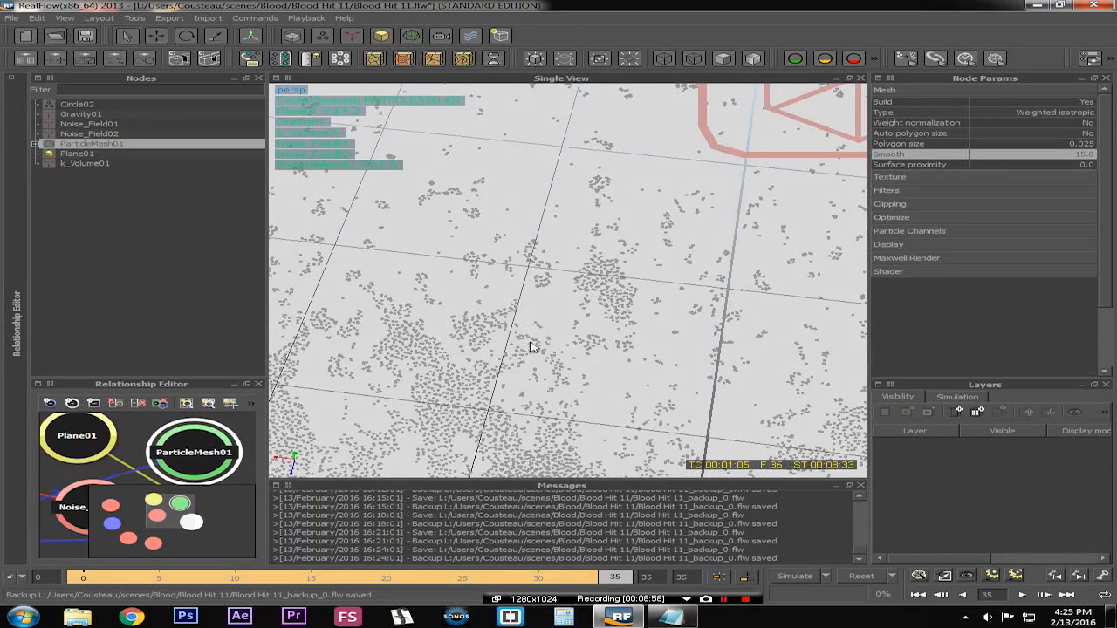
left_click_drag(529, 342, 577, 288)
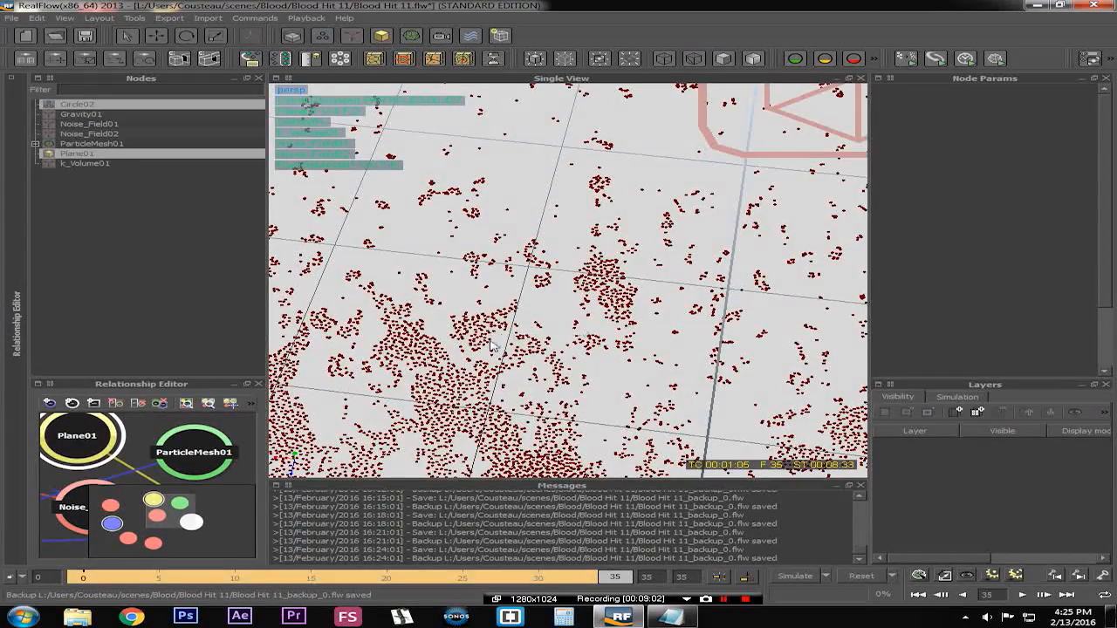
scroll(538, 322, "down", 8)
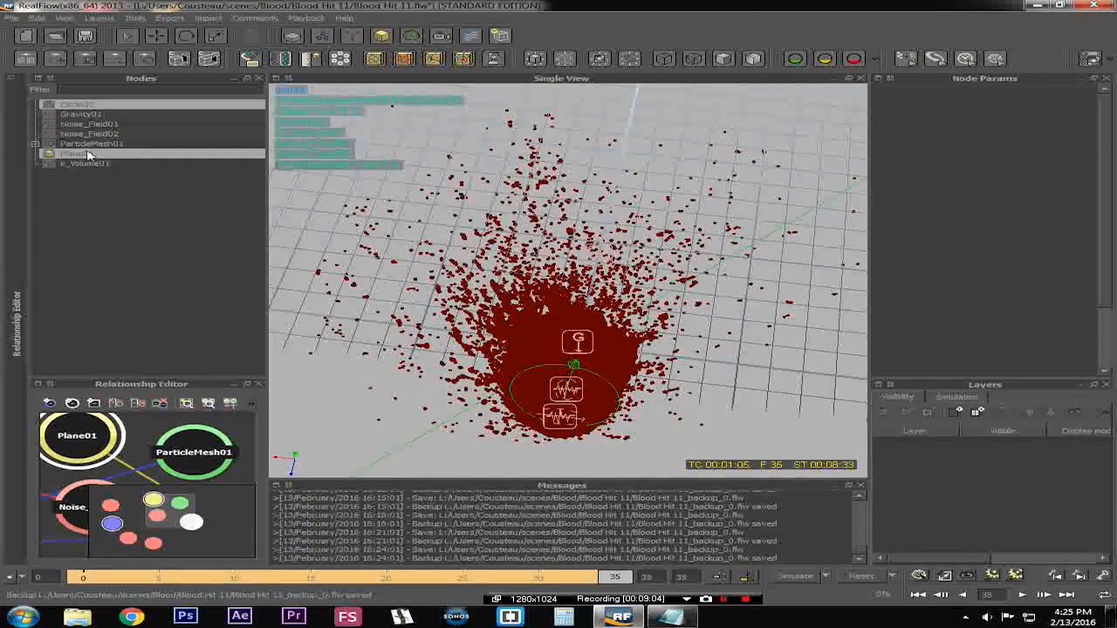
left_click(35, 143)
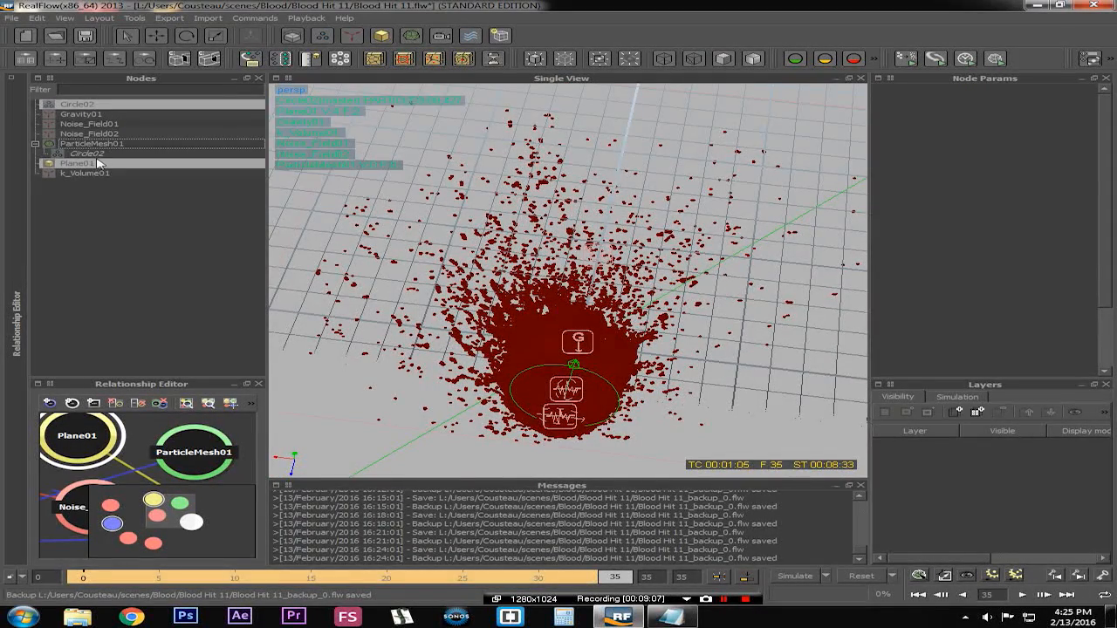
left_click(96, 155)
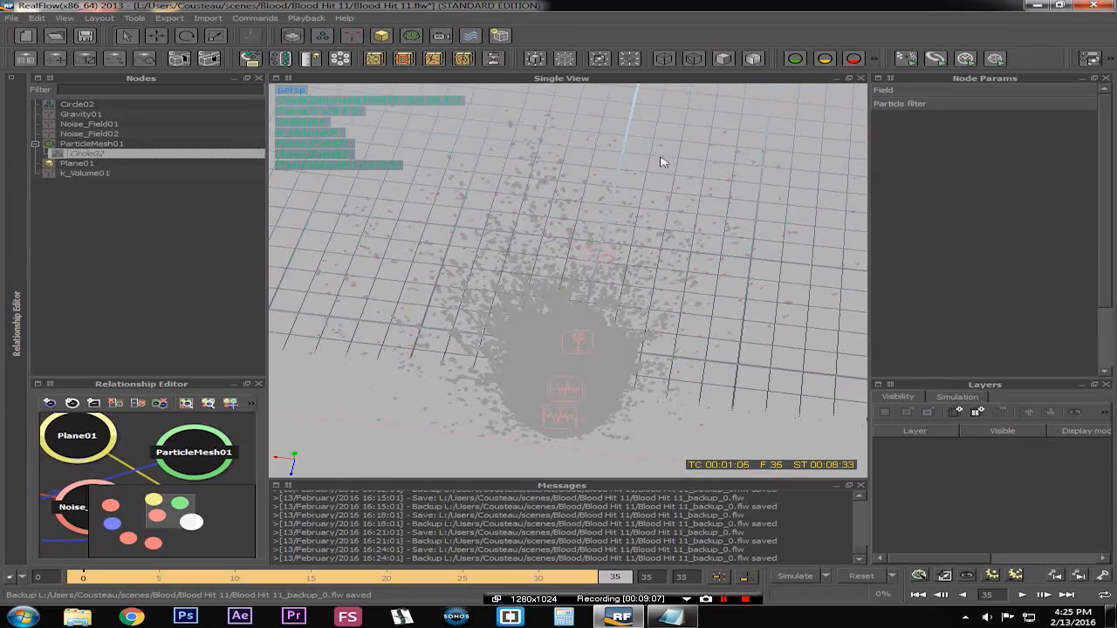
left_click(970, 91)
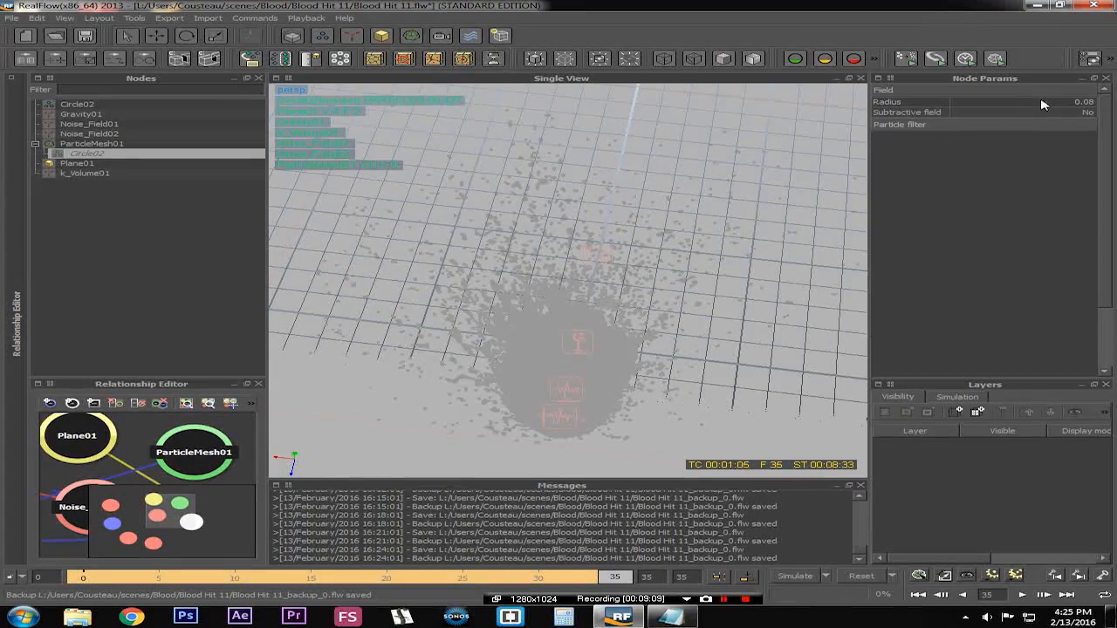
left_click(512, 340)
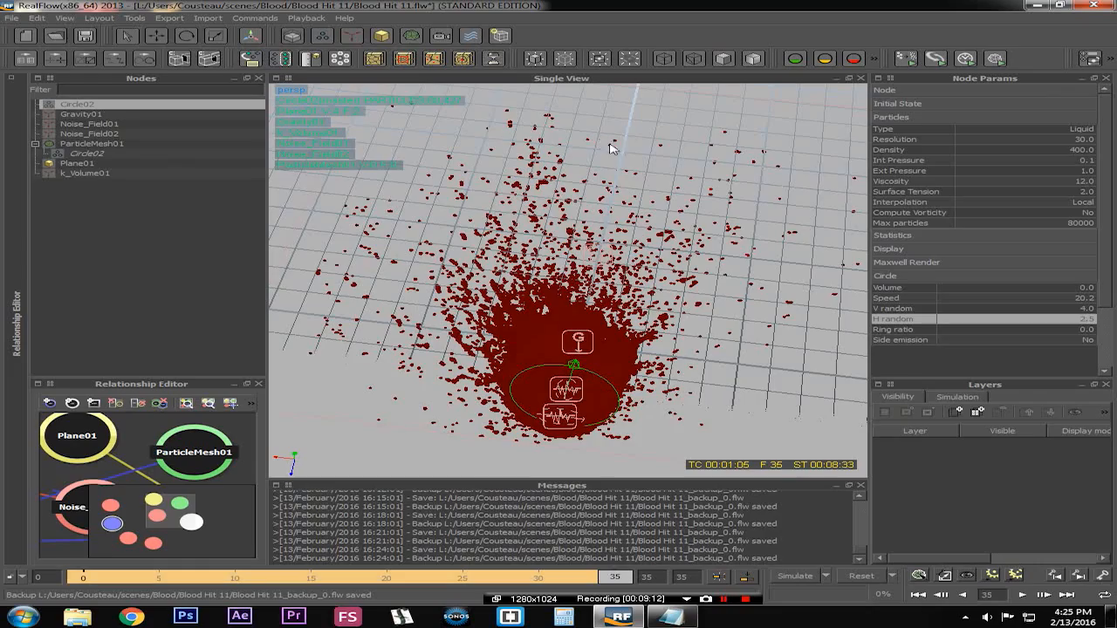
left_click(98, 155)
left_click(1084, 102)
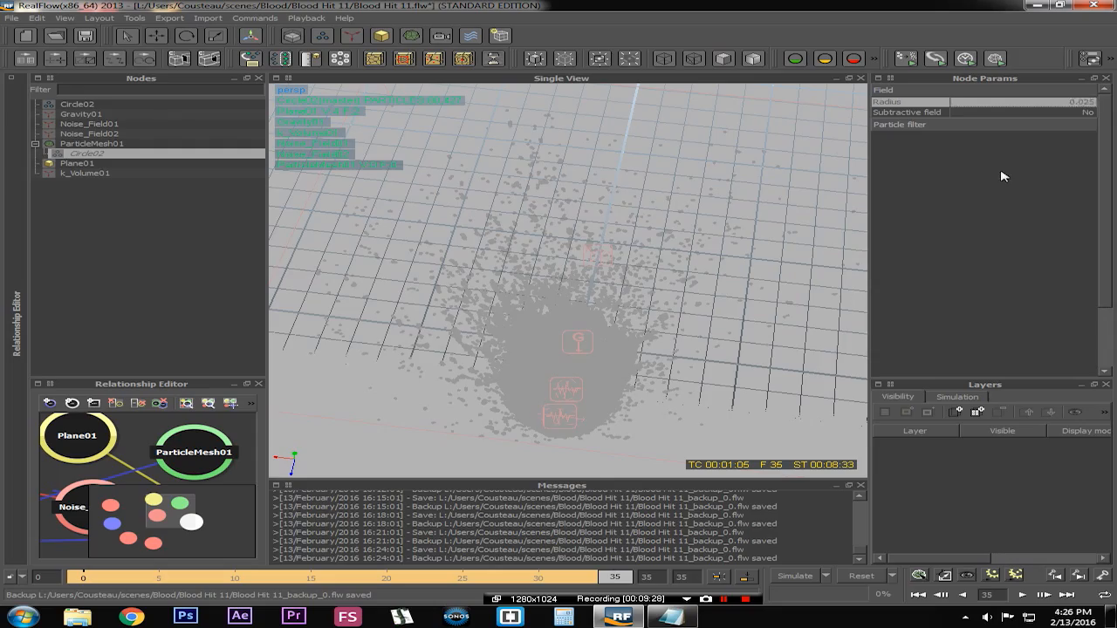
Build the particle mesh at the current frame 35
left_click_drag(616, 579, 648, 579)
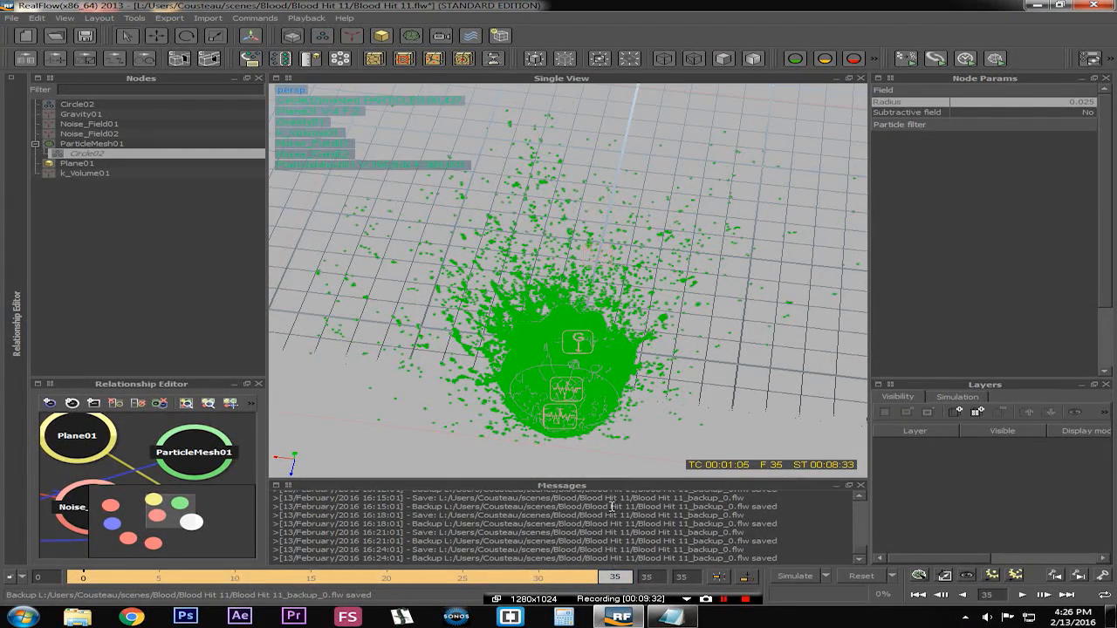
right_click(75, 146)
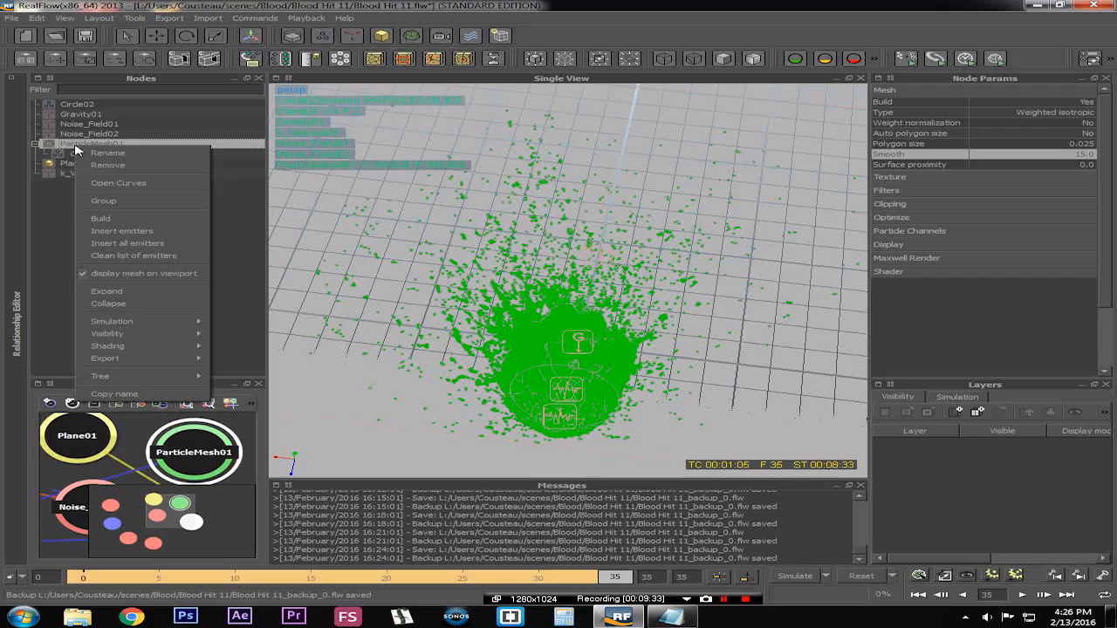
left_click(119, 222)
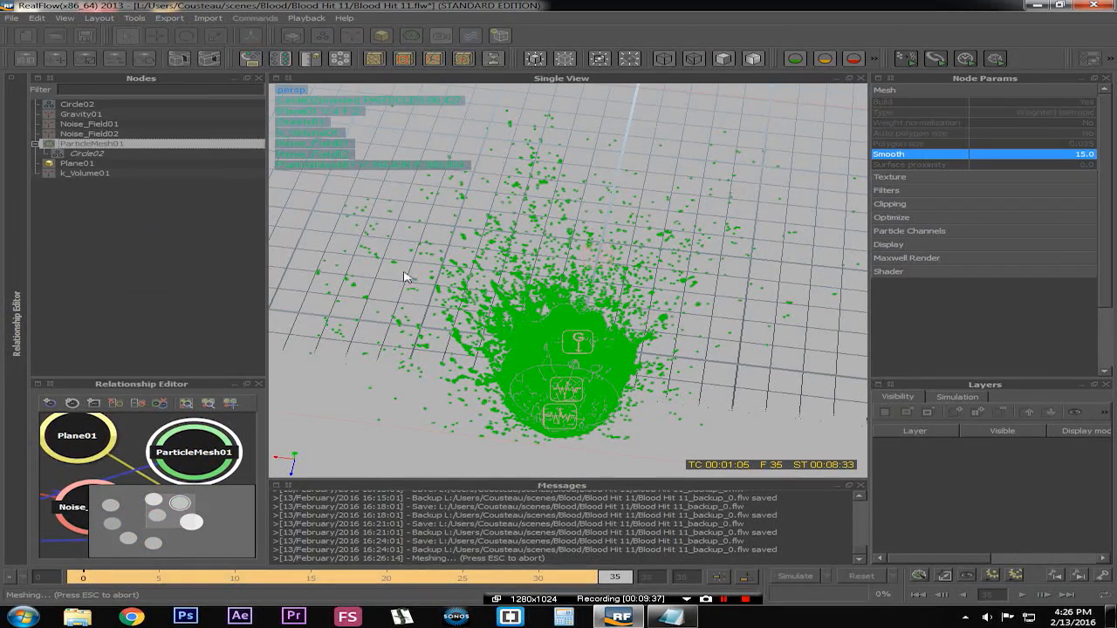
Zoom and orbit around the meshed splatter to inspect the result up close
scroll(561, 310, "up", 4)
scroll(560, 310, "up", 5)
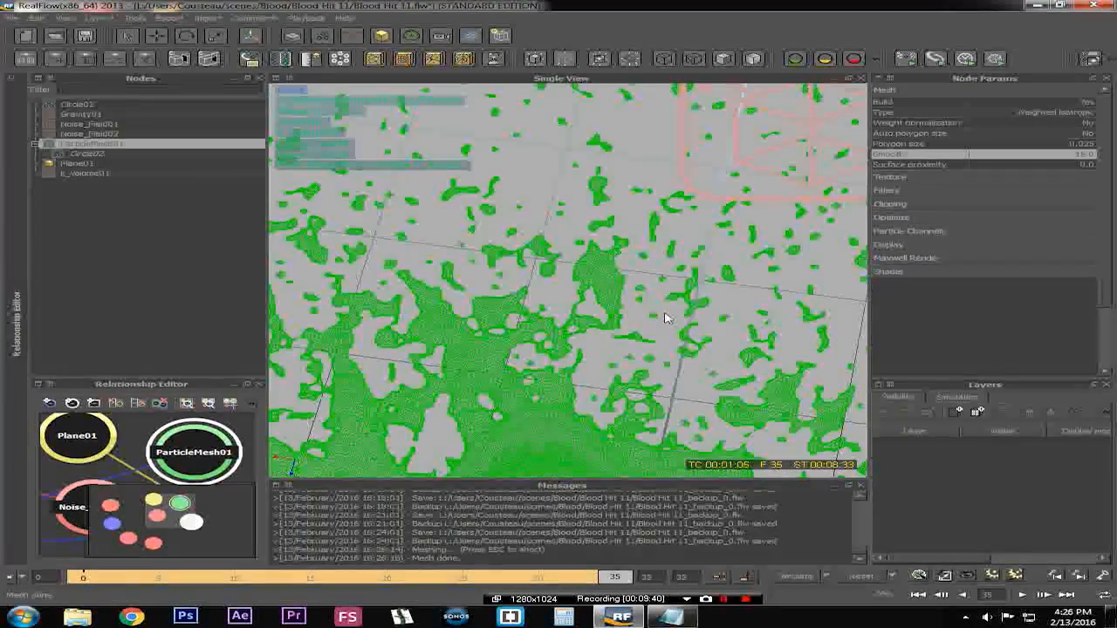
scroll(547, 326, "down", 8)
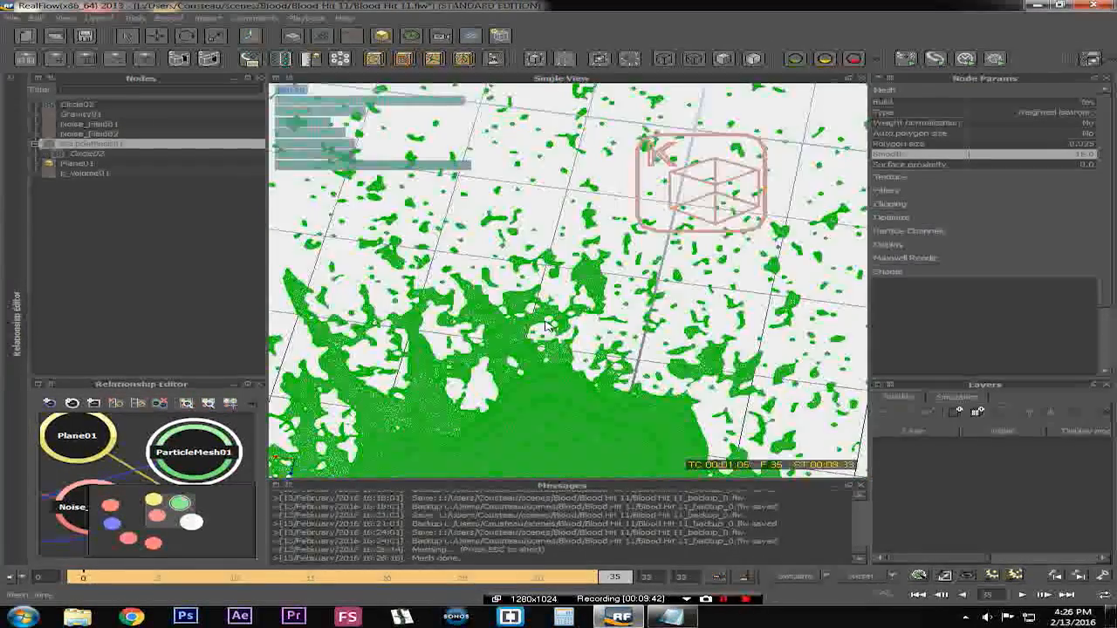
mouse_move(550, 330)
left_mouse_down("alt")
mouse_move(583, 299)
mouse_move(588, 230)
mouse_move(568, 216)
mouse_move(548, 334)
left_mouse_up("alt")
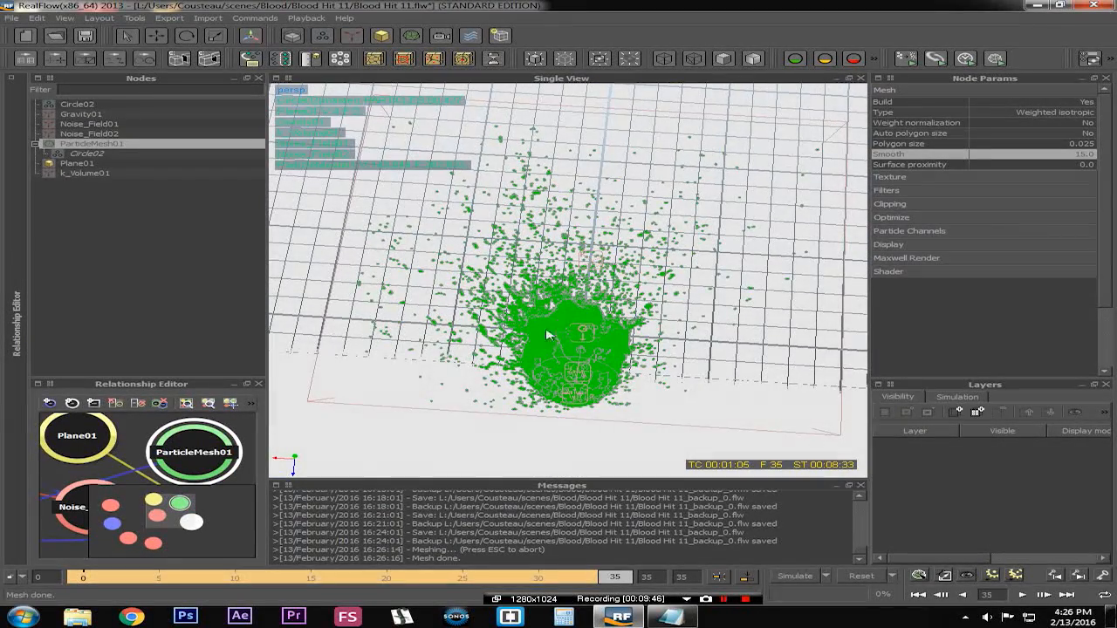
scroll(565, 332, "up", 6)
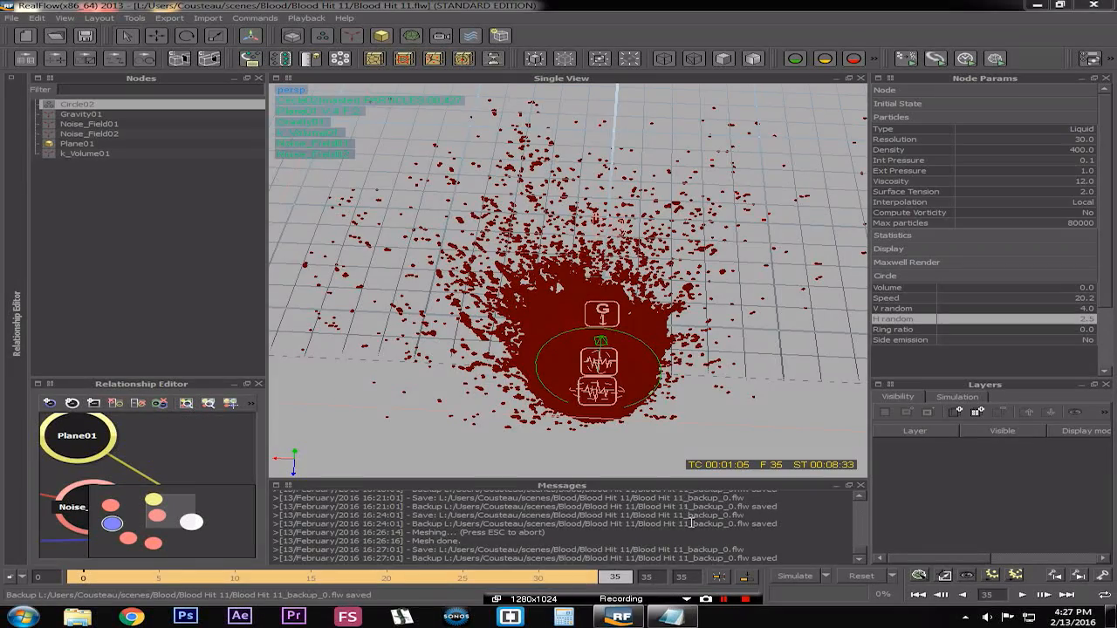
left_click_drag(614, 377, 638, 371, "alt")
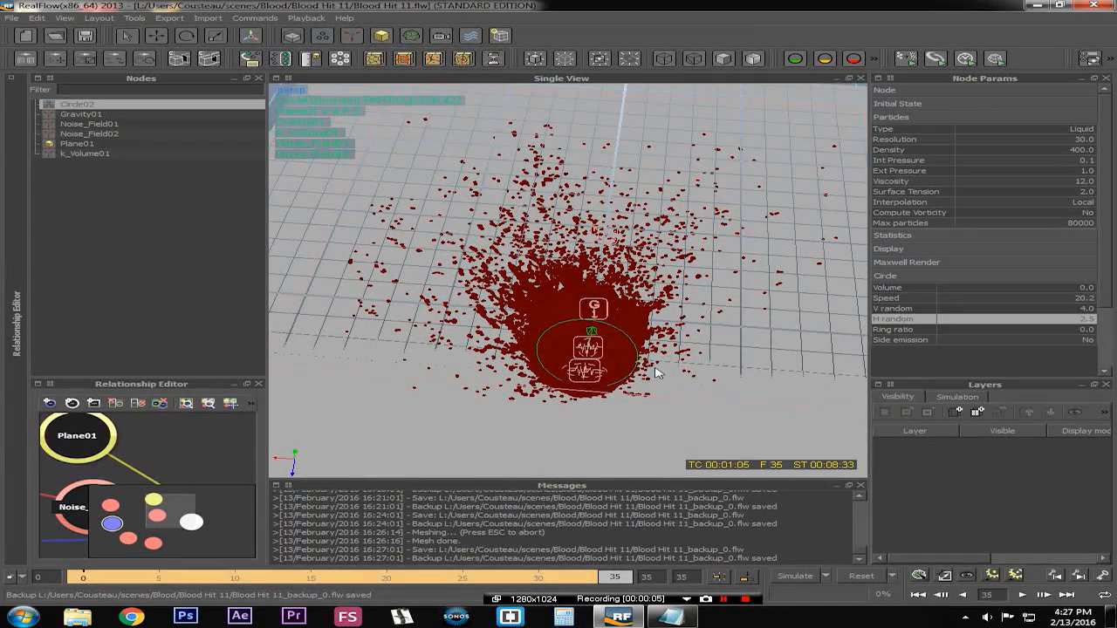
left_click_drag(669, 340, 657, 373, "alt")
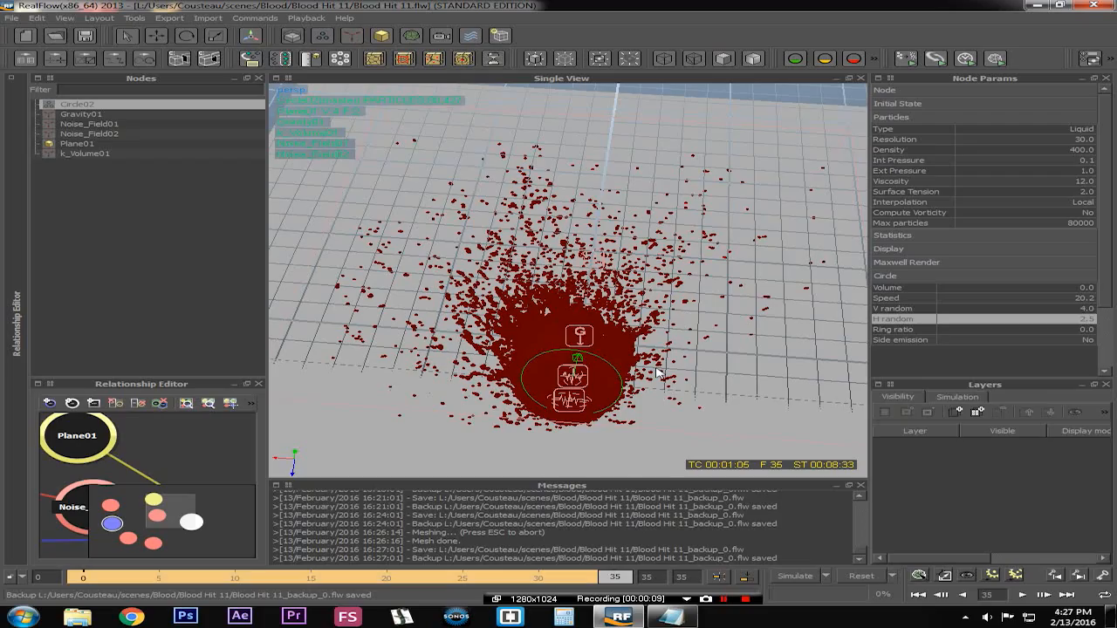